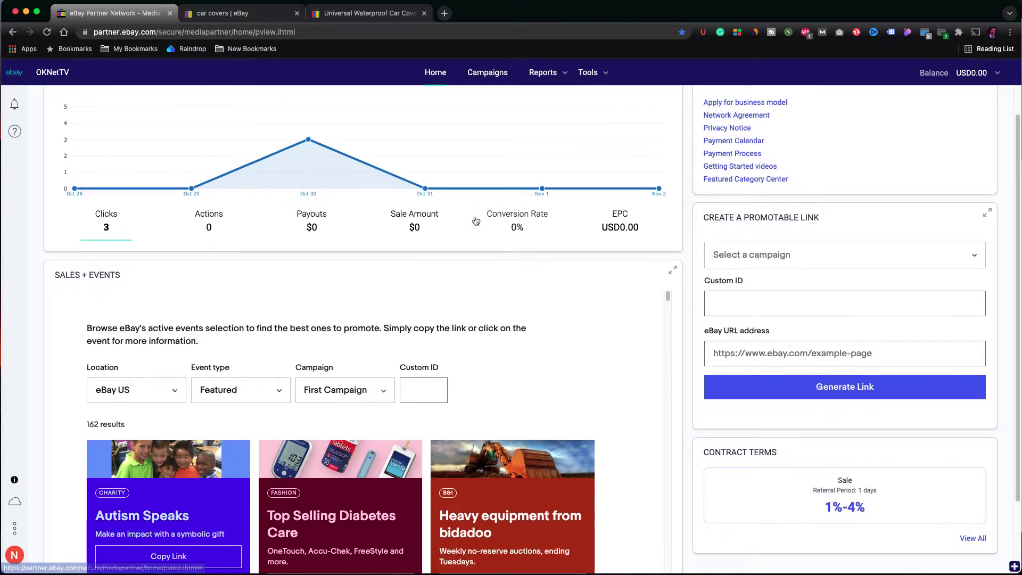
- Browse the featured eBay US promotional offers in the dashboard's Sales + Events section
{"action": "scroll", "coordinate": [475, 217], "scroll_direction": "down", "scroll_amount": 5}
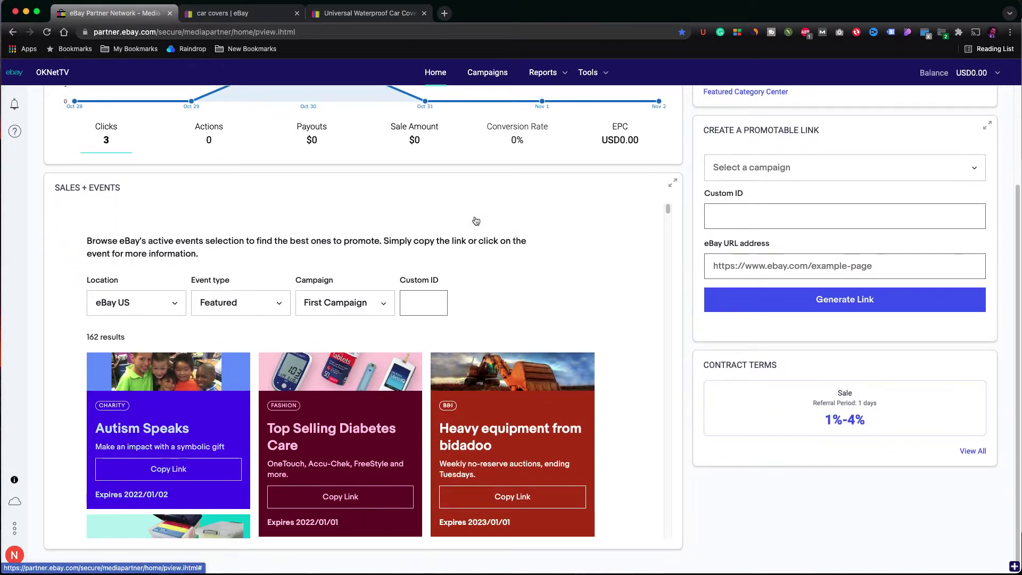
{"action": "scroll", "coordinate": [476, 221], "scroll_direction": "down", "scroll_amount": 3}
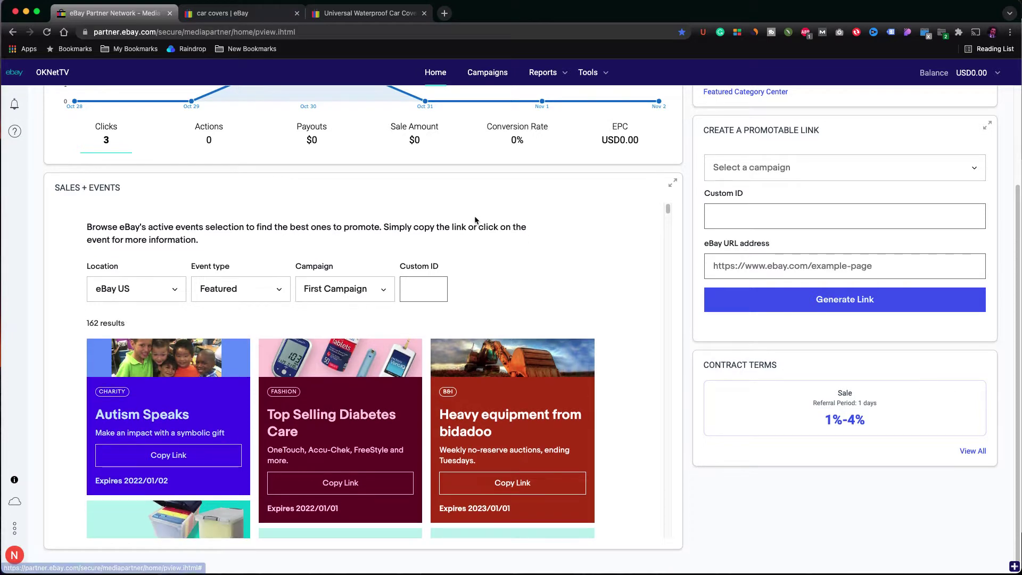
{"action": "scroll", "coordinate": [475, 220], "scroll_direction": "down", "scroll_amount": 15}
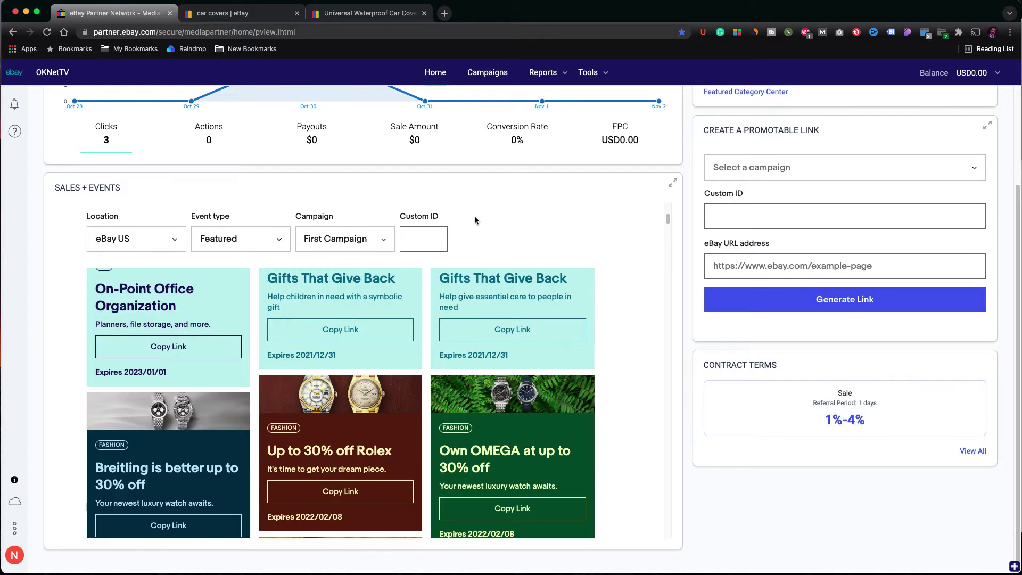
{"action": "scroll", "coordinate": [475, 220], "scroll_direction": "down", "scroll_amount": 8}
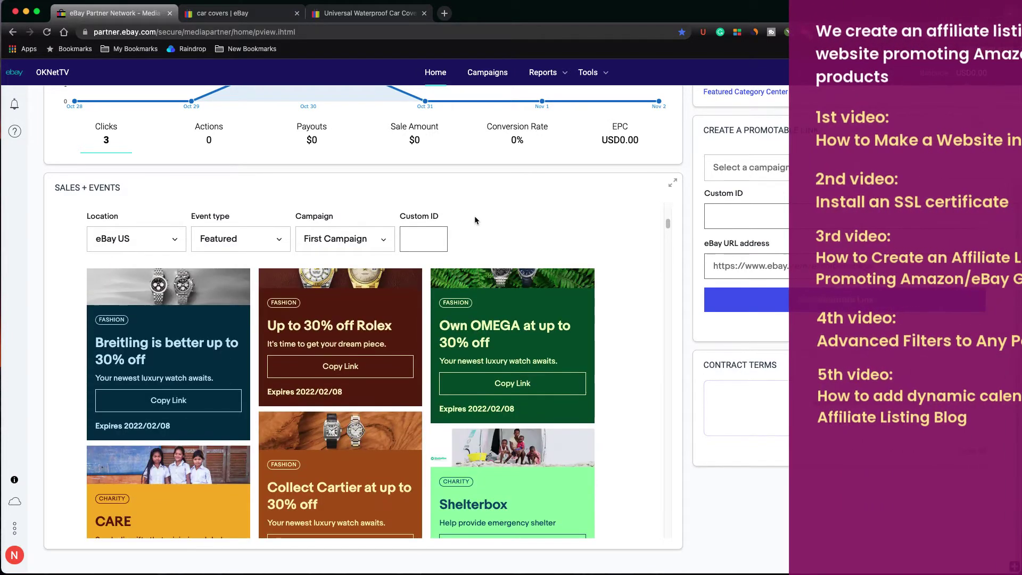
{"action": "scroll", "coordinate": [475, 220], "scroll_direction": "down", "scroll_amount": 15}
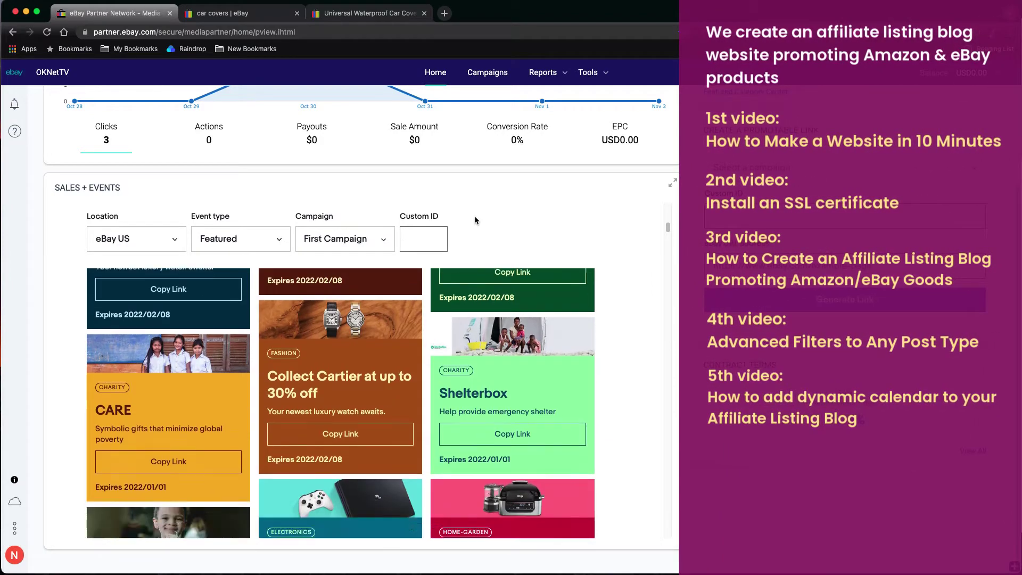
{"action": "scroll", "coordinate": [475, 218], "scroll_direction": "down", "scroll_amount": 15}
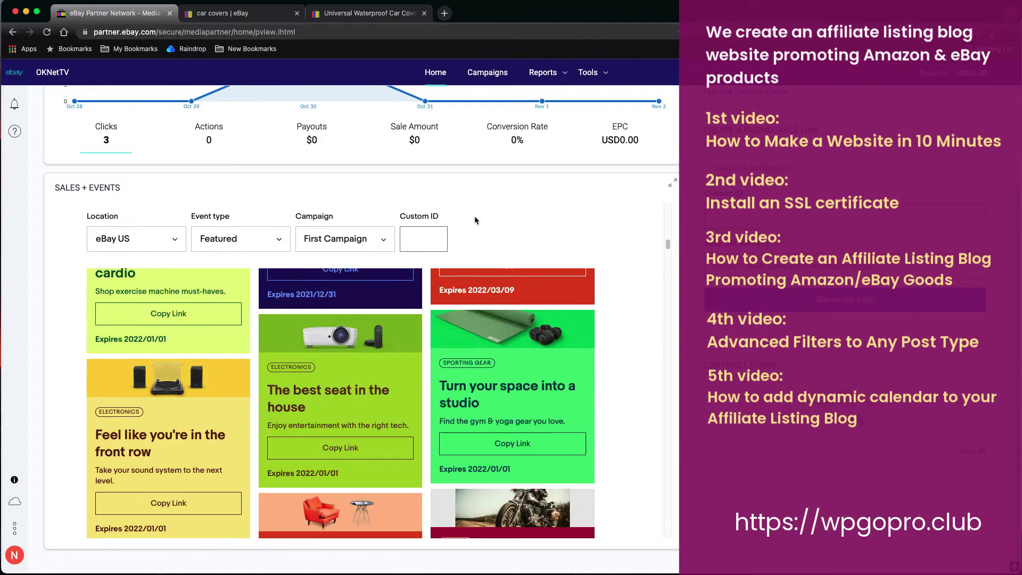
{"action": "scroll", "coordinate": [475, 220], "scroll_direction": "down", "scroll_amount": 15}
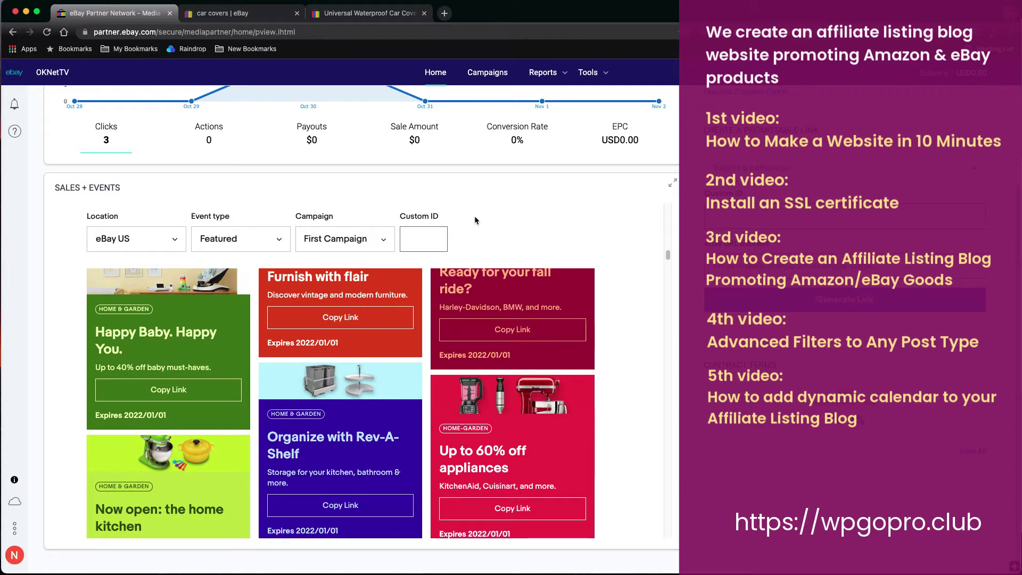
{"action": "scroll", "coordinate": [475, 220], "scroll_direction": "down", "scroll_amount": 4}
{"action": "scroll", "coordinate": [475, 220], "scroll_direction": "up", "scroll_amount": 15}
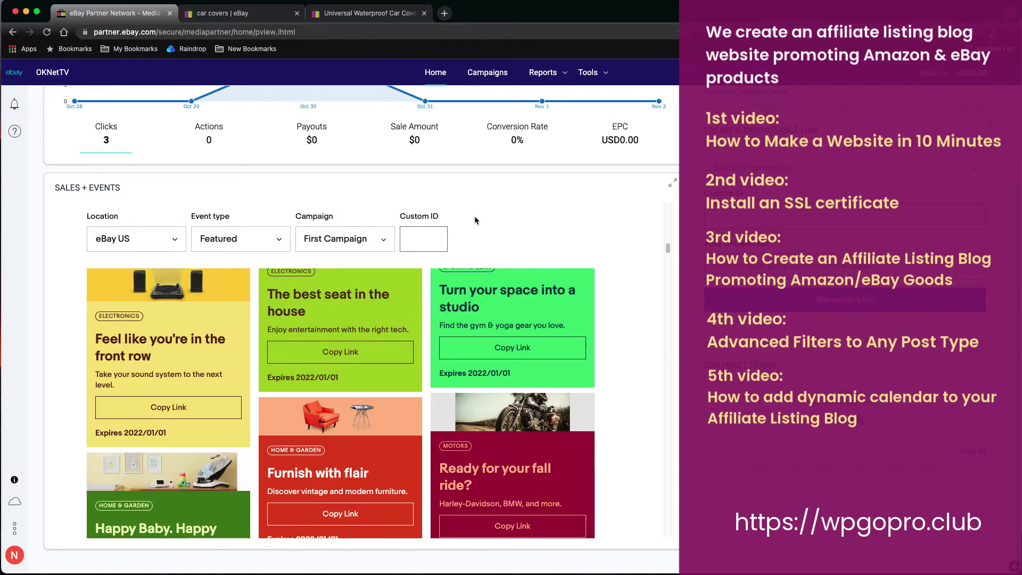
{"action": "scroll", "coordinate": [474, 216], "scroll_direction": "up", "scroll_amount": 6}
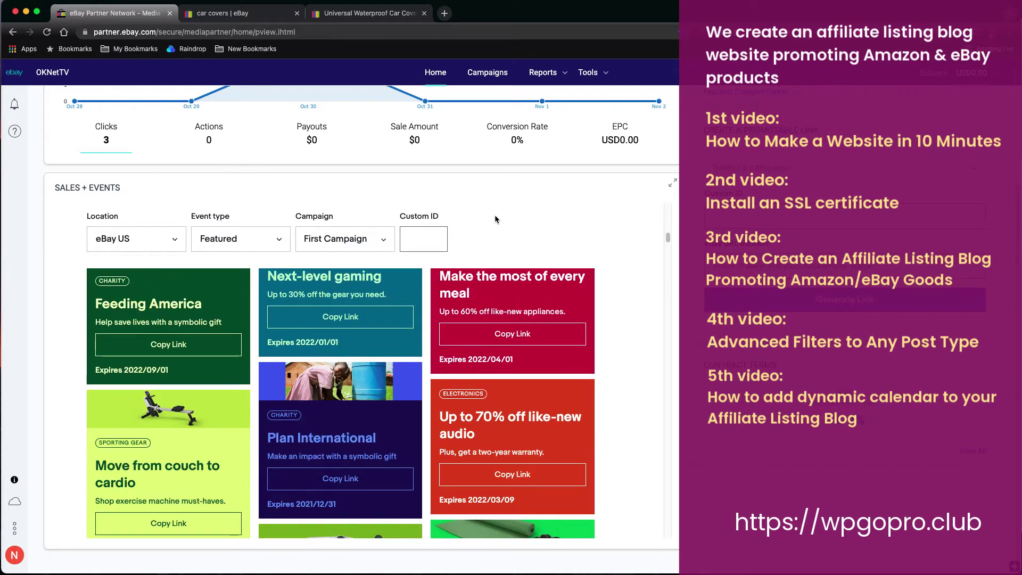
{"action": "scroll", "coordinate": [554, 219], "scroll_direction": "up", "scroll_amount": 5}
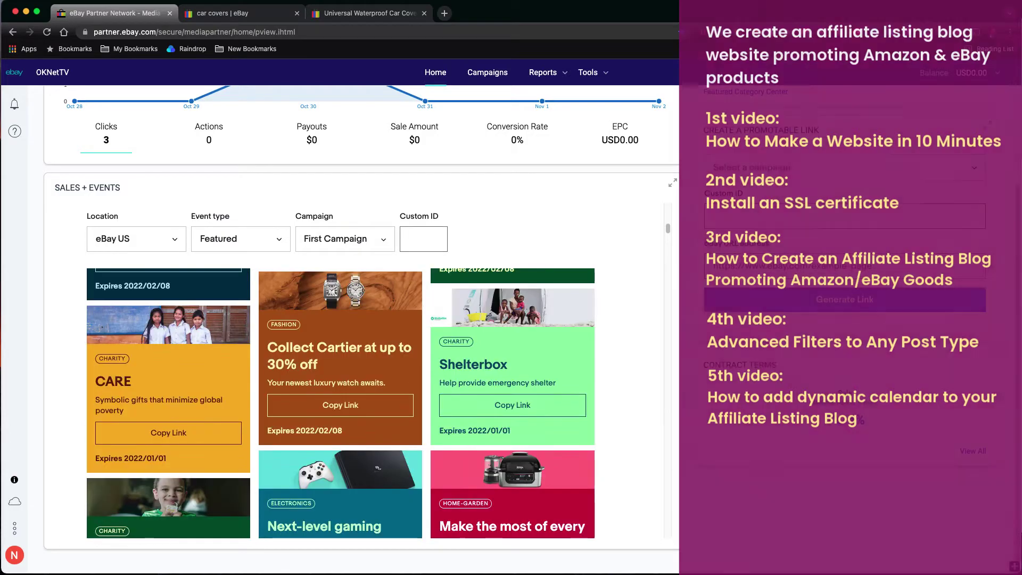
{"action": "scroll", "coordinate": [707, 240], "scroll_direction": "up", "scroll_amount": 3}
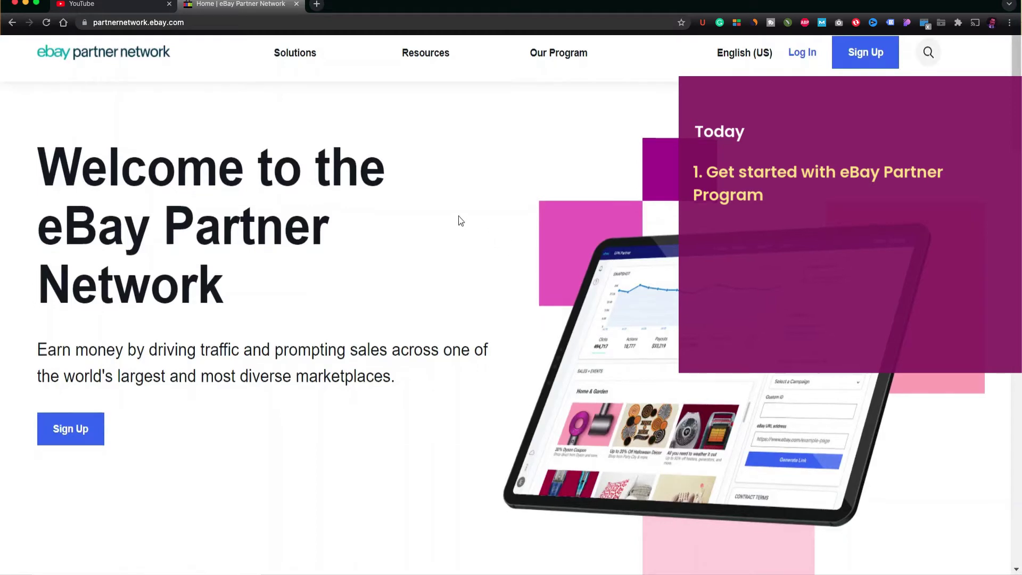
- Look through the eBay Partner Network home page, from the program benefits to the portal overview
{"action": "scroll", "coordinate": [459, 219], "scroll_direction": "down", "scroll_amount": 7}
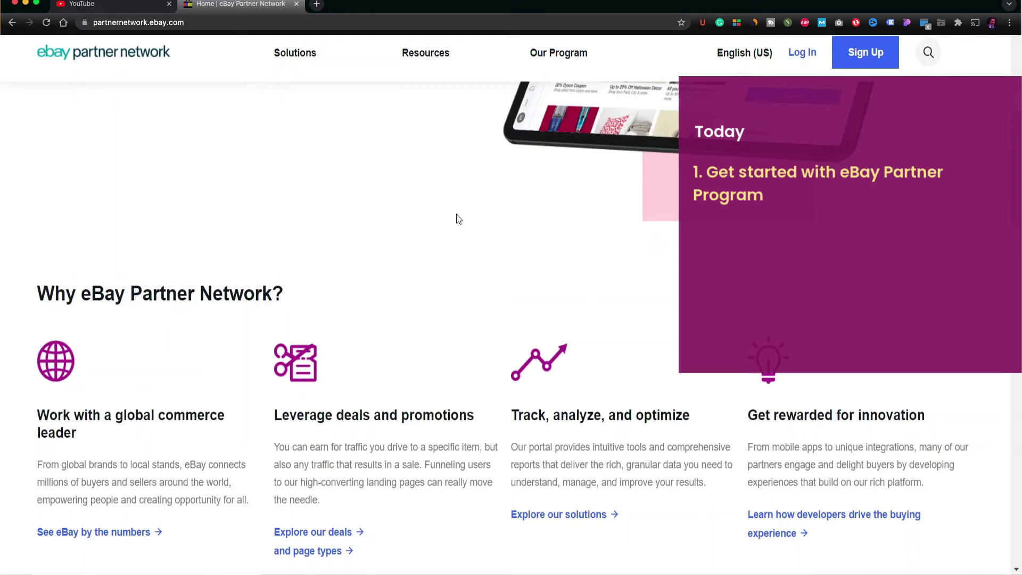
{"action": "scroll", "coordinate": [456, 214], "scroll_direction": "down", "scroll_amount": 10}
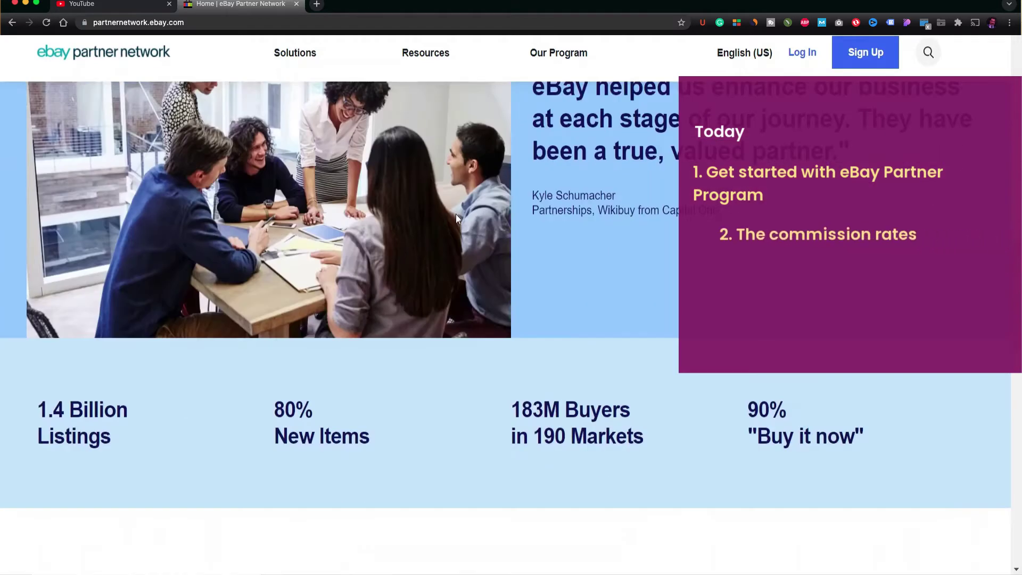
{"action": "scroll", "coordinate": [455, 214], "scroll_direction": "down", "scroll_amount": 7}
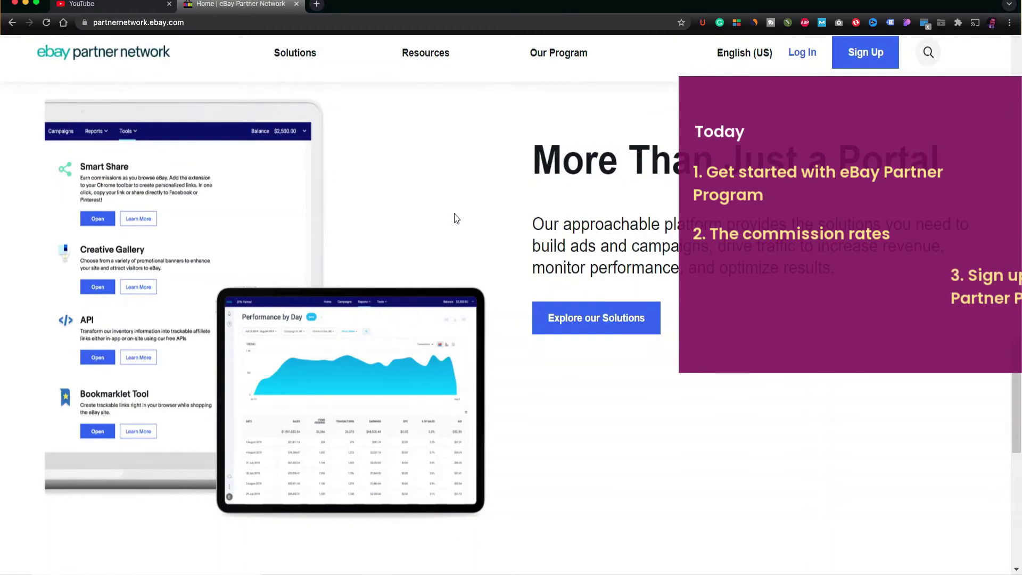
{"action": "scroll", "coordinate": [454, 216], "scroll_direction": "down", "scroll_amount": 15}
{"action": "scroll", "coordinate": [492, 256], "scroll_direction": "up", "scroll_amount": 10}
{"action": "scroll", "coordinate": [492, 256], "scroll_direction": "up", "scroll_amount": 8}
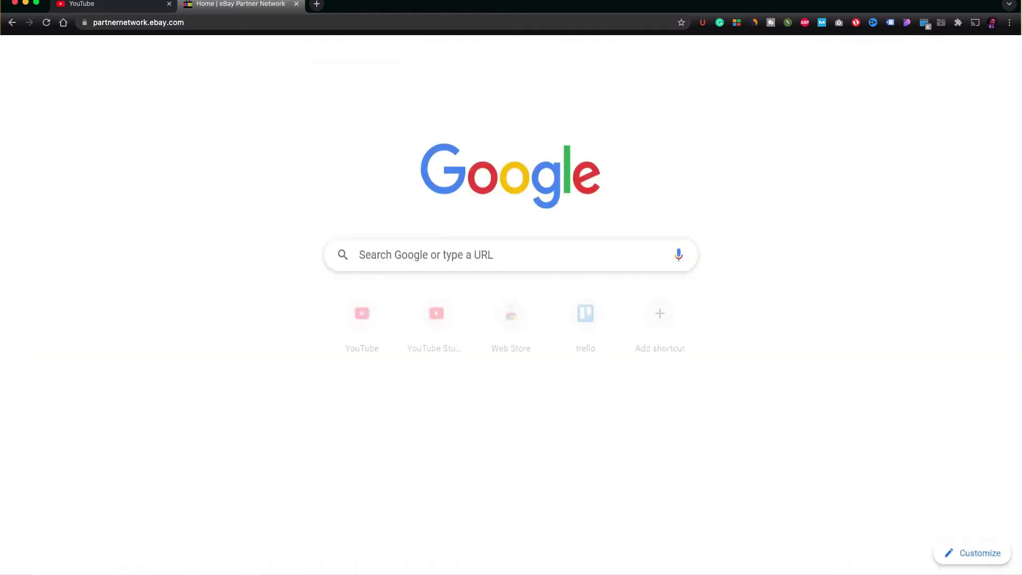
- Search Google for "ebay affiliate" and open the eBay Partner Network home page
{"action": "type", "text": "ebay a"}
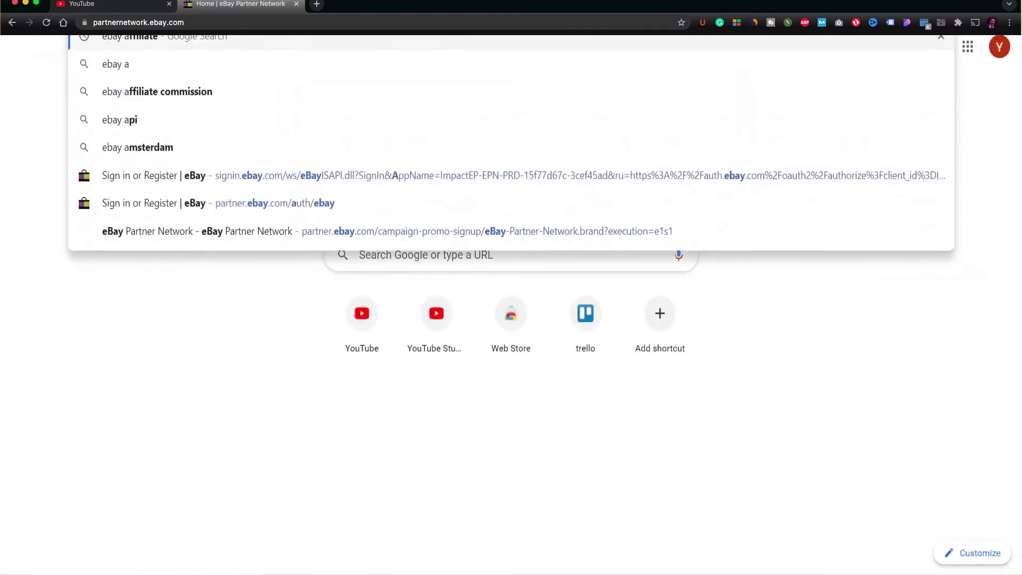
{"action": "key", "text": "Return"}
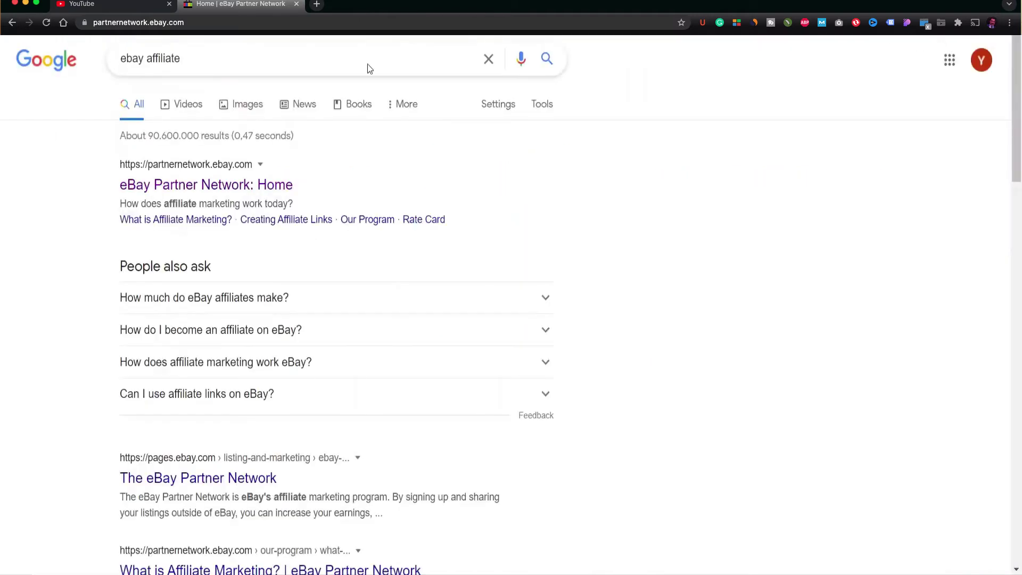
{"action": "left_click", "coordinate": [187, 187]}
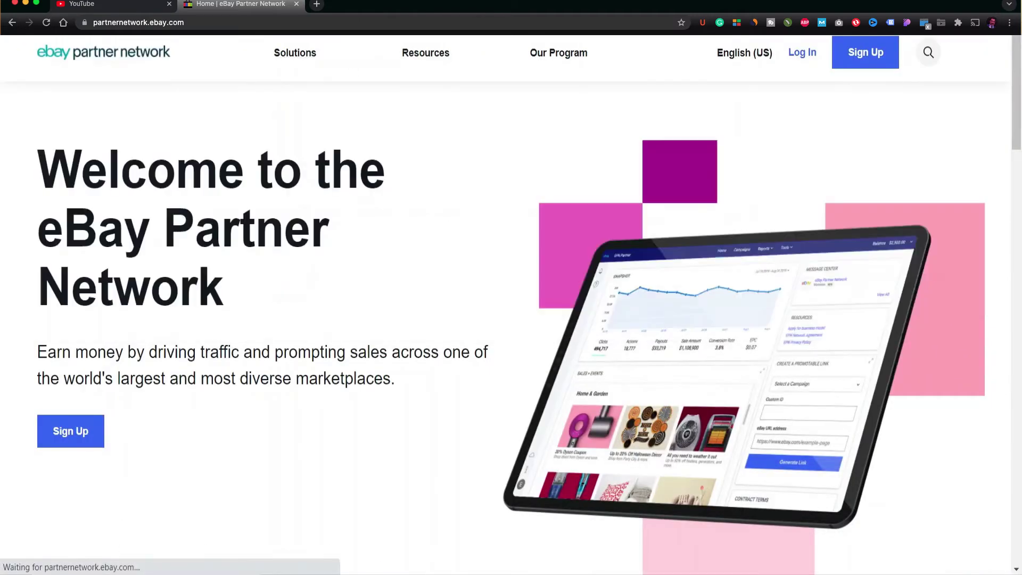
- Open the Our Program page, look over its topics, and return to the partner network home page
{"action": "mouse_move", "coordinate": [519, 146]}
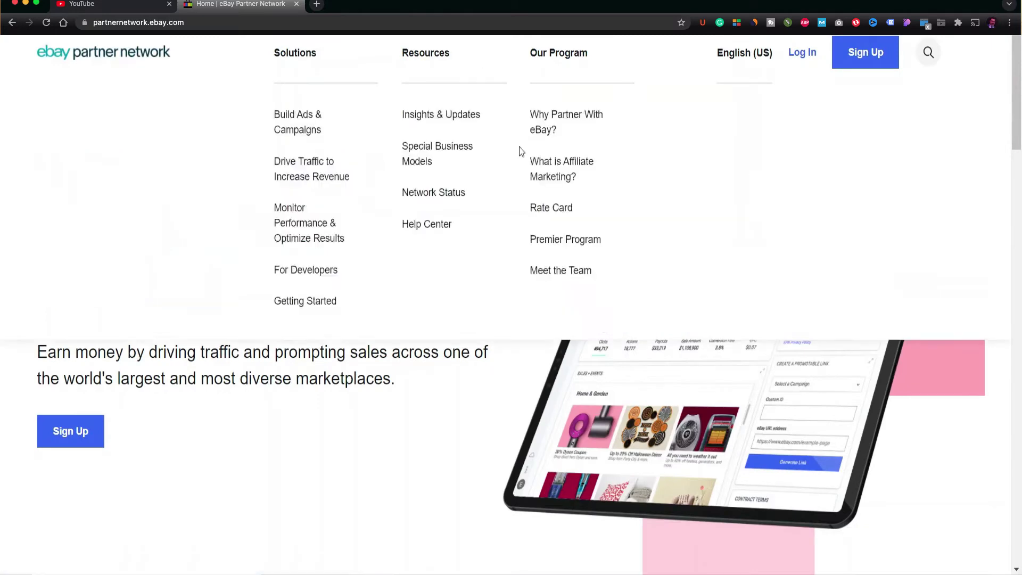
{"action": "left_click", "coordinate": [573, 55]}
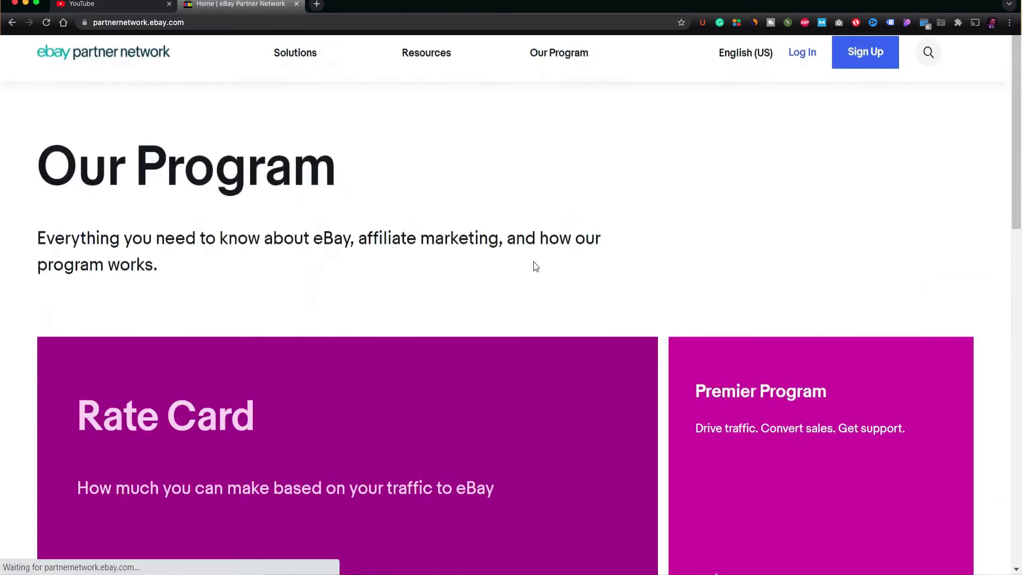
{"action": "scroll", "coordinate": [558, 250], "scroll_direction": "down", "scroll_amount": 7}
{"action": "scroll", "coordinate": [559, 250], "scroll_direction": "down", "scroll_amount": 7}
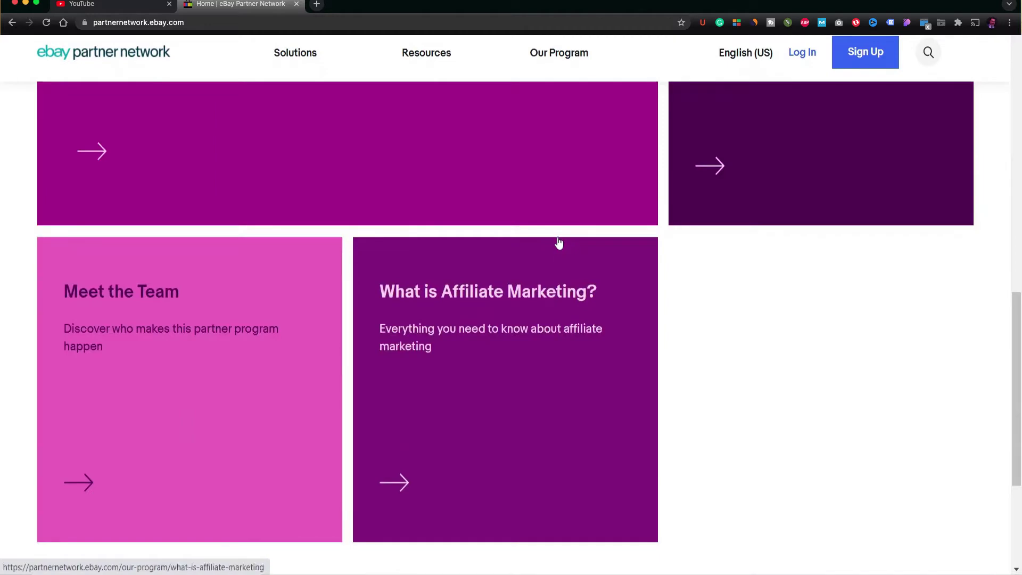
{"action": "scroll", "coordinate": [557, 235], "scroll_direction": "down", "scroll_amount": 4}
{"action": "scroll", "coordinate": [556, 247], "scroll_direction": "up", "scroll_amount": 15}
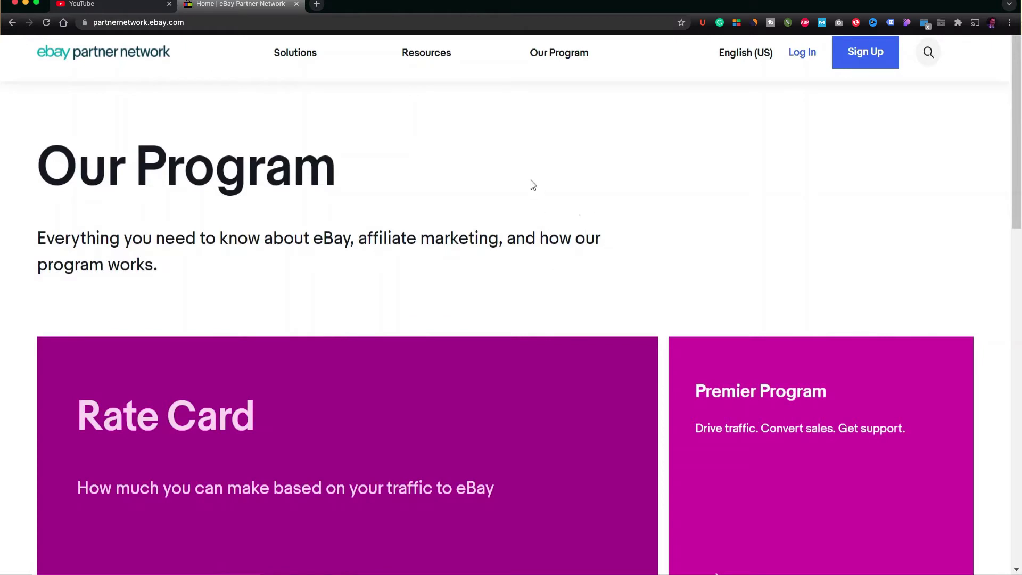
{"action": "key", "text": "alt+Left"}
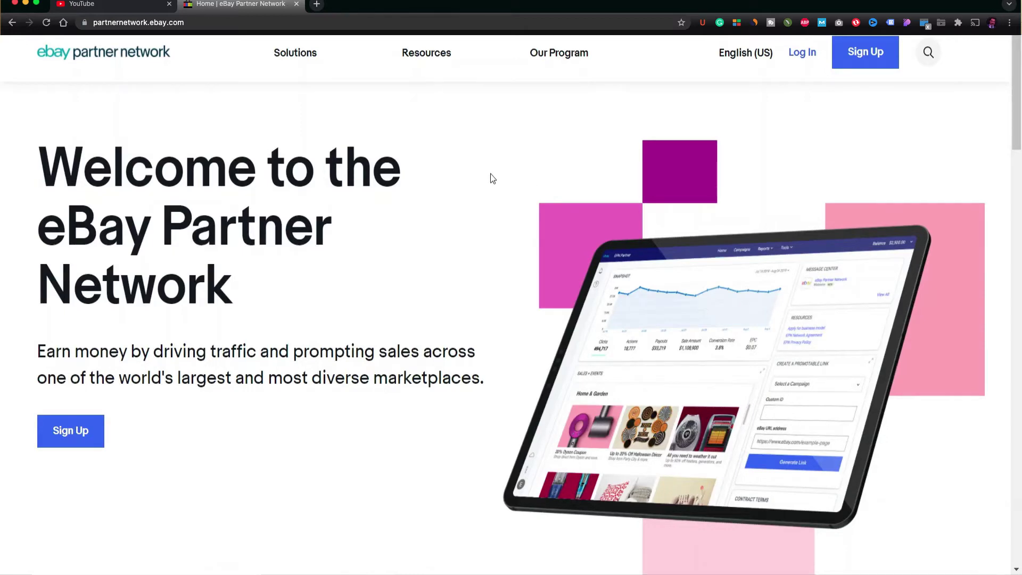
- Review the home page's program overview, start the partner sign-up, and sign in with the existing eBay account
{"action": "scroll", "coordinate": [495, 182], "scroll_direction": "down", "scroll_amount": 10}
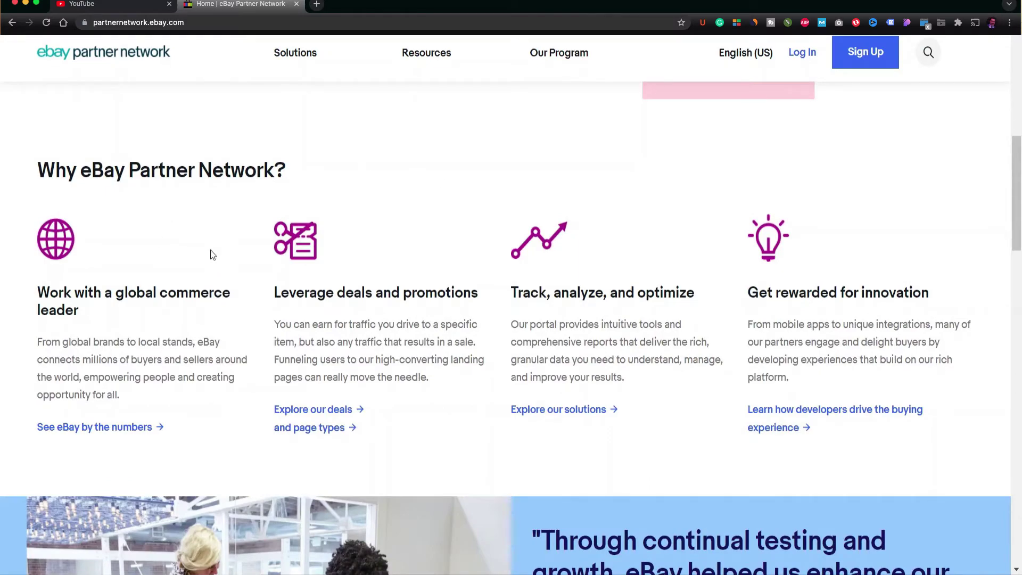
{"action": "scroll", "coordinate": [211, 244], "scroll_direction": "down", "scroll_amount": 10}
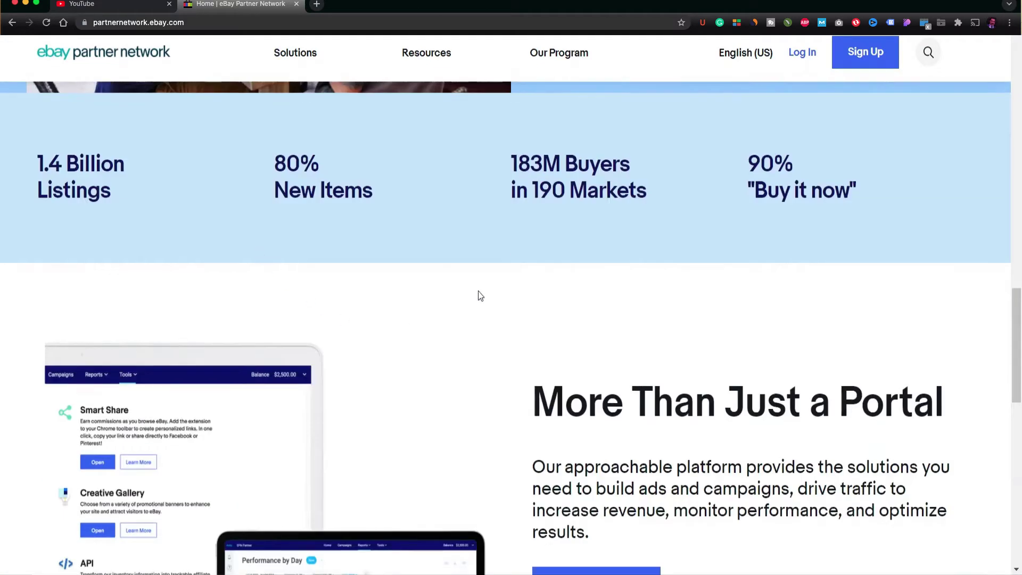
{"action": "scroll", "coordinate": [479, 292], "scroll_direction": "down", "scroll_amount": 15}
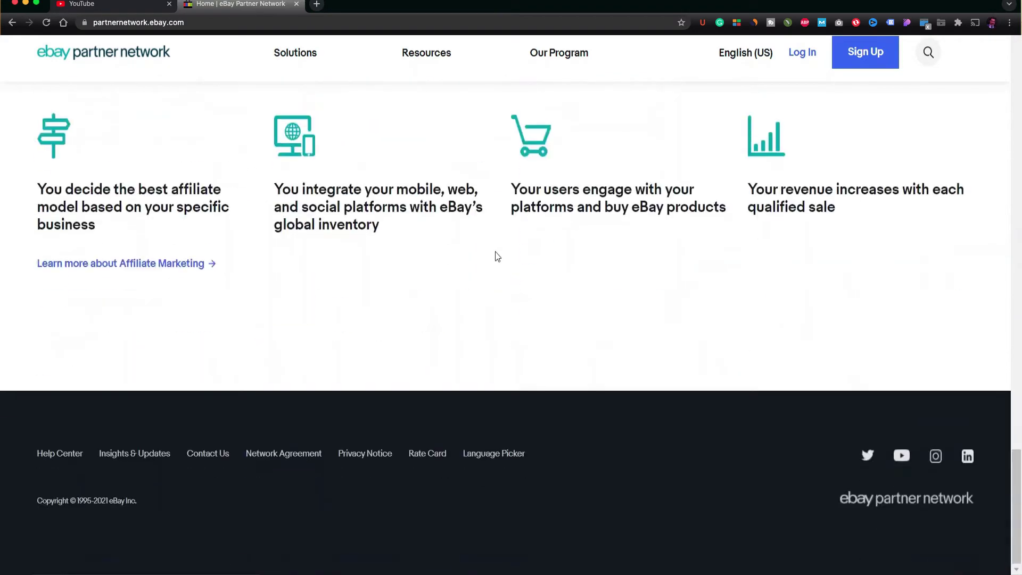
{"action": "scroll", "coordinate": [496, 256], "scroll_direction": "up", "scroll_amount": 20}
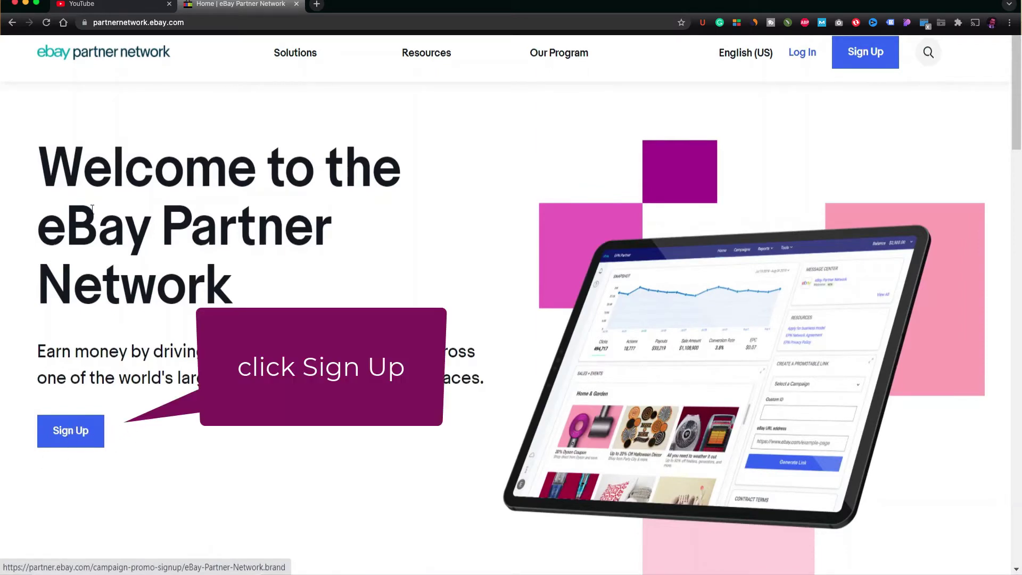
{"action": "left_click", "coordinate": [73, 429]}
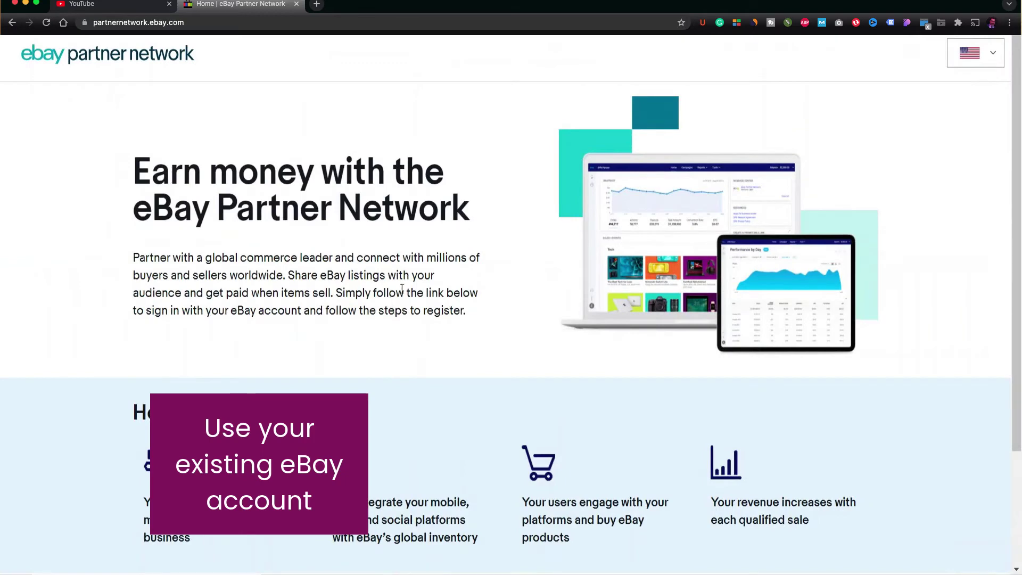
{"action": "scroll", "coordinate": [396, 239], "scroll_direction": "down", "scroll_amount": 3}
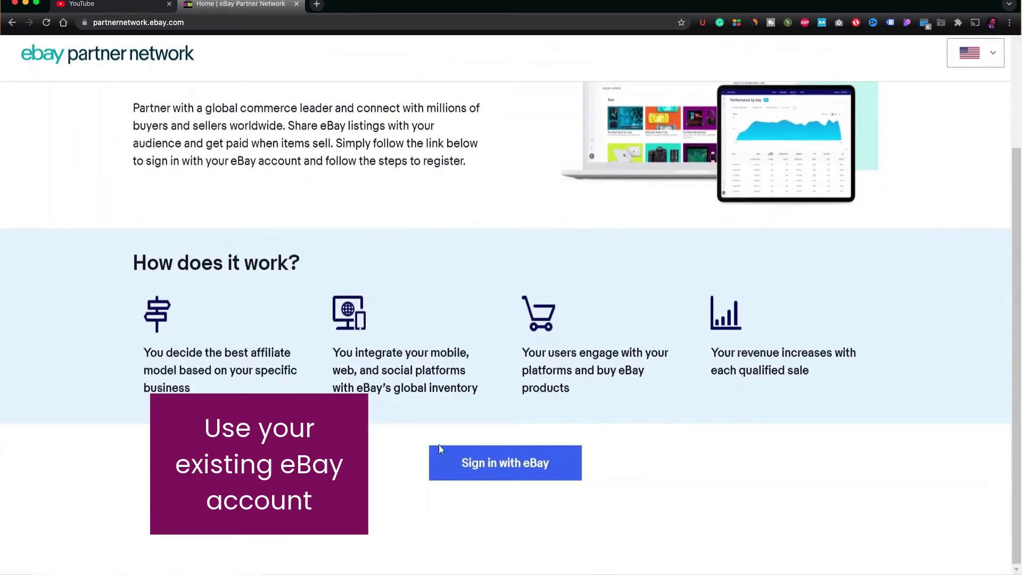
{"action": "left_click", "coordinate": [501, 465]}
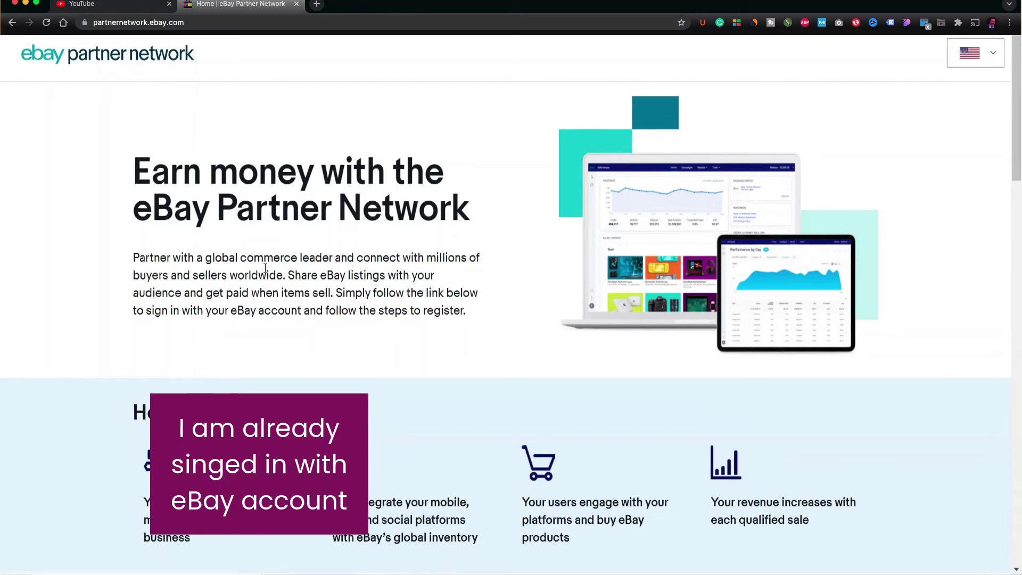
- Look through the registration form's account, company and promotional information sections down to the agreements
{"action": "scroll", "coordinate": [319, 268], "scroll_direction": "down", "scroll_amount": 10}
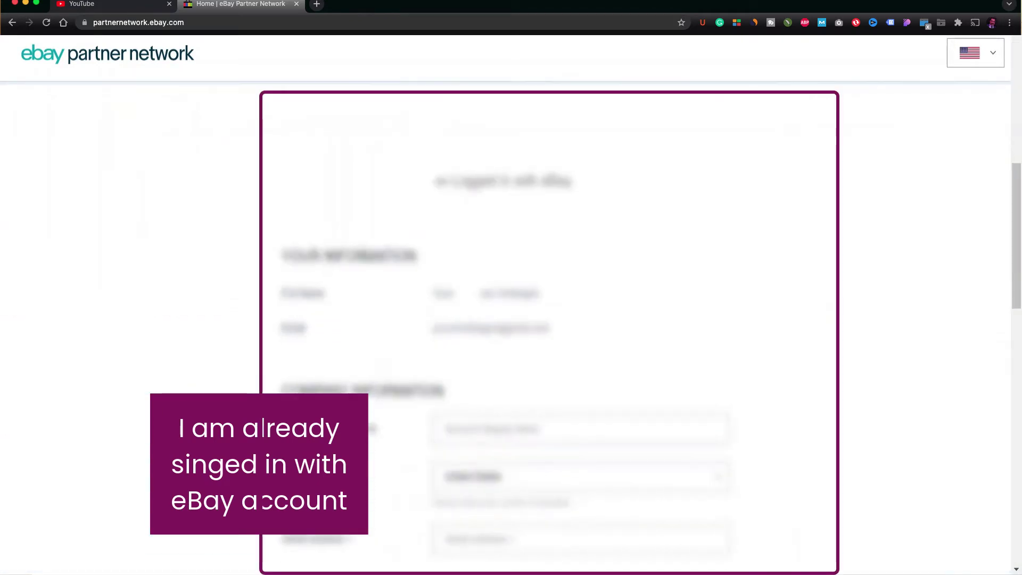
{"action": "left_click_drag", "start_coordinate": [445, 182], "coordinate": [601, 186]}
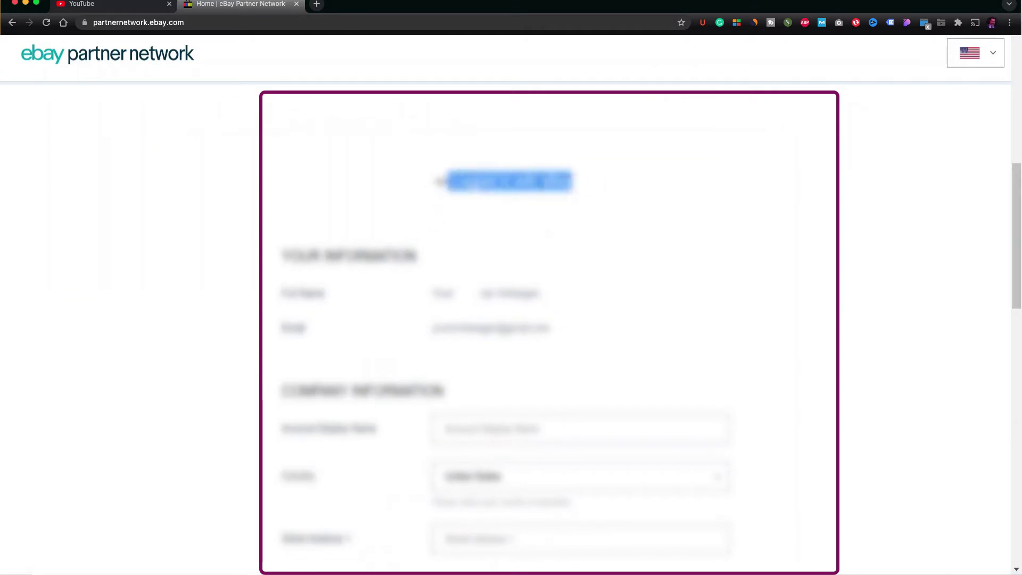
{"action": "scroll", "coordinate": [494, 196], "scroll_direction": "down", "scroll_amount": 5}
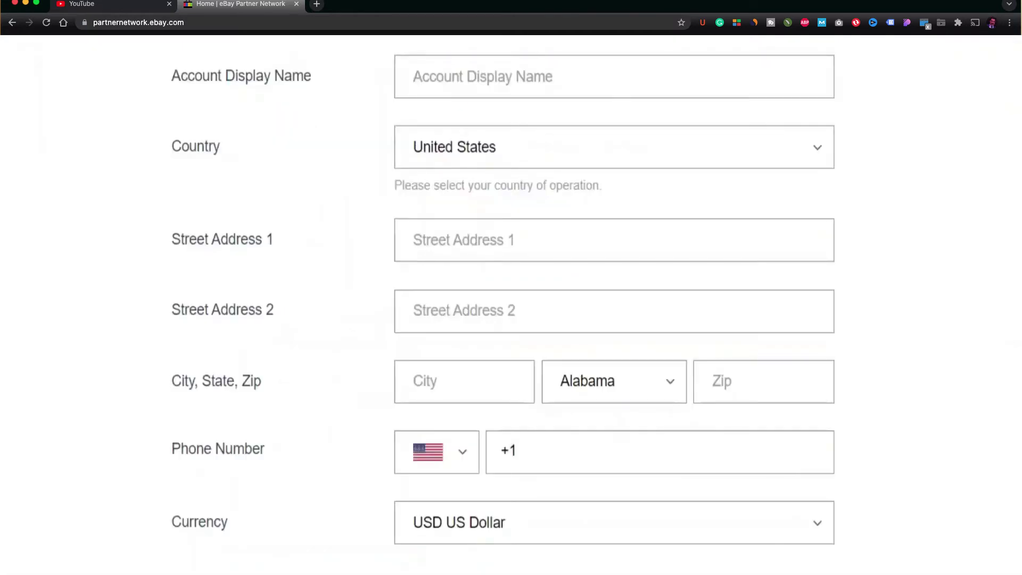
{"action": "scroll", "coordinate": [344, 65], "scroll_direction": "down", "scroll_amount": 10}
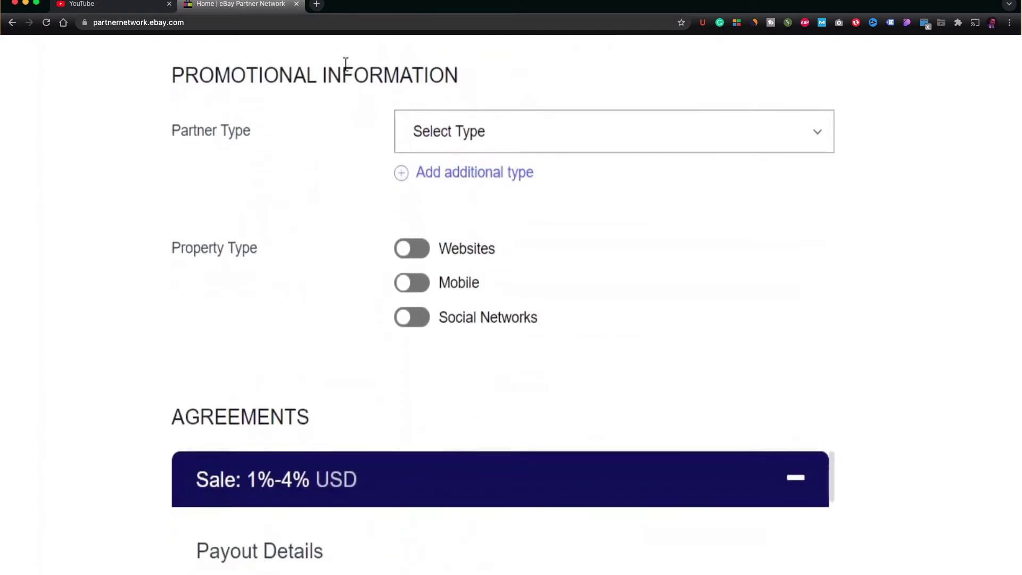
{"action": "scroll", "coordinate": [345, 65], "scroll_direction": "down", "scroll_amount": 7}
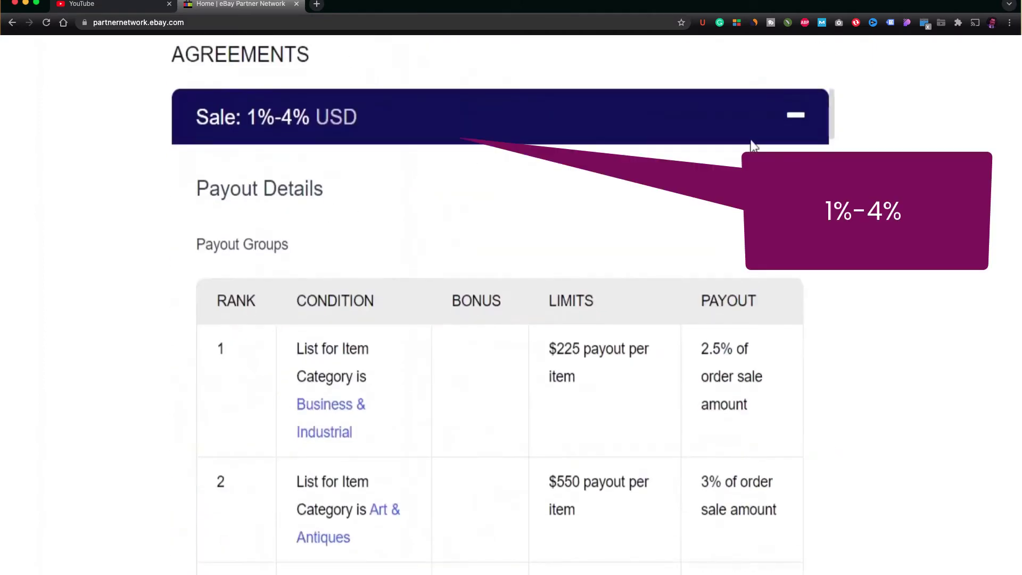
- Collapse and reopen the Sale: 1%-4% USD agreement, and skim its payout details down to the schedule and back
{"action": "left_click", "coordinate": [796, 114]}
{"action": "left_click", "coordinate": [456, 214]}
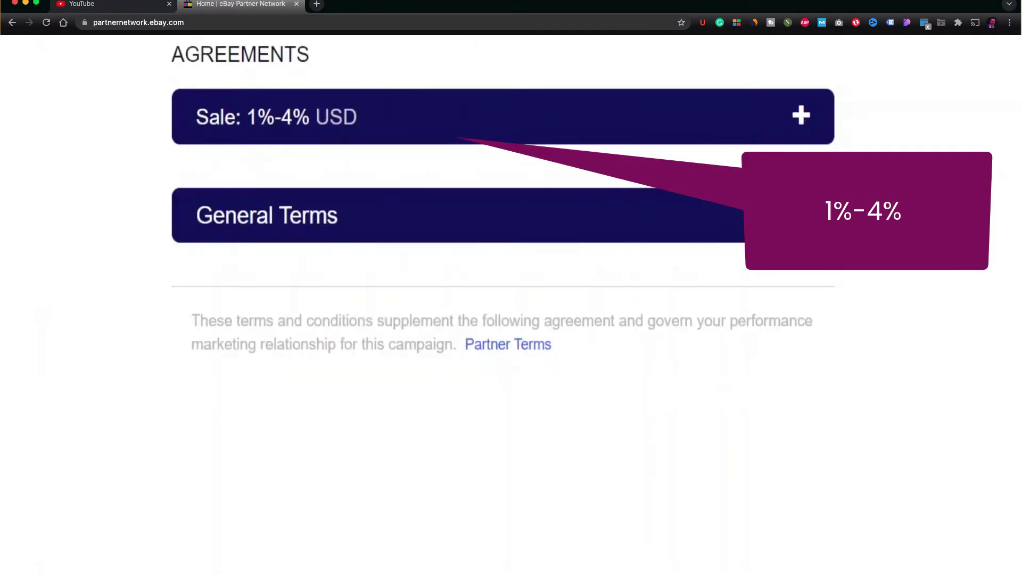
{"action": "left_click", "coordinate": [801, 116]}
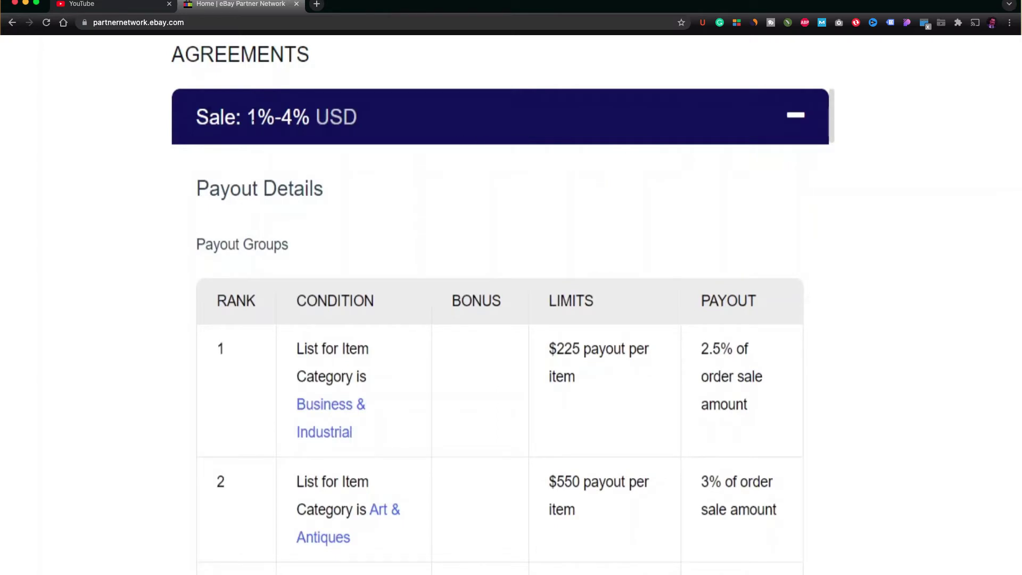
{"action": "key", "text": "super+minus"}
{"action": "scroll", "coordinate": [553, 327], "scroll_direction": "down", "scroll_amount": 1}
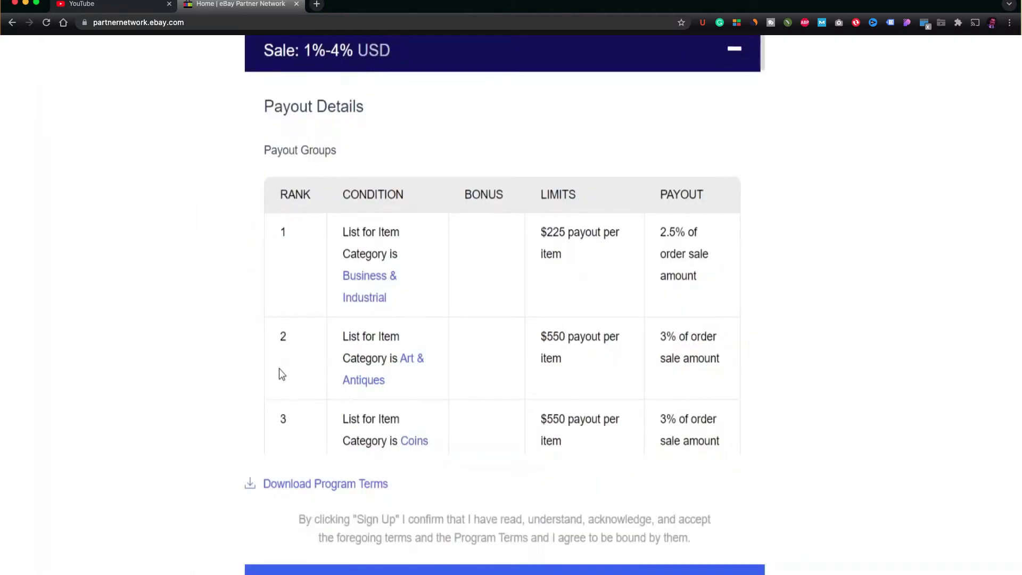
{"action": "scroll", "coordinate": [290, 356], "scroll_direction": "down", "scroll_amount": 3}
{"action": "scroll", "coordinate": [298, 341], "scroll_direction": "down", "scroll_amount": 20}
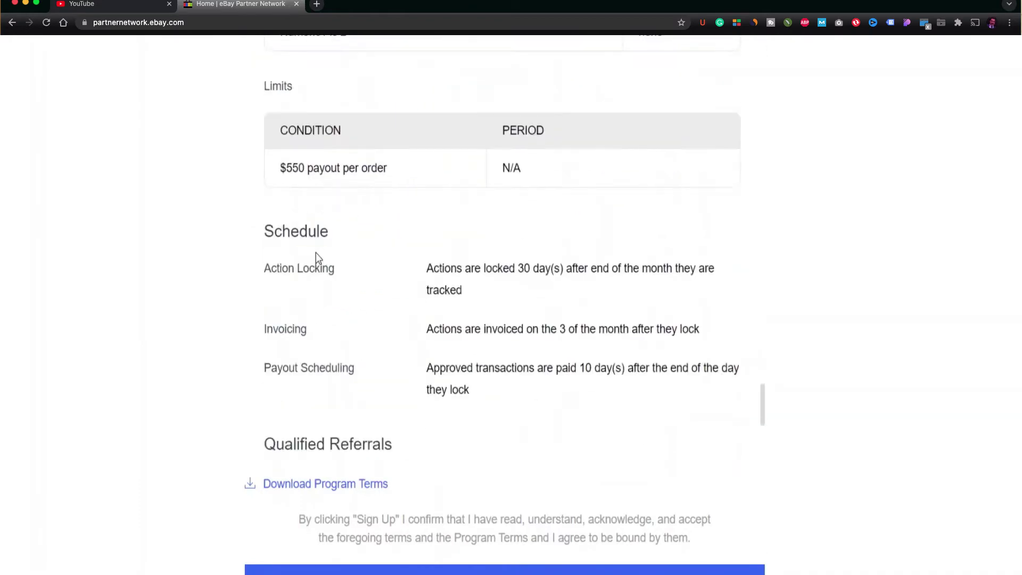
{"action": "scroll", "coordinate": [317, 258], "scroll_direction": "up", "scroll_amount": 10}
{"action": "scroll", "coordinate": [386, 274], "scroll_direction": "up", "scroll_amount": 20}
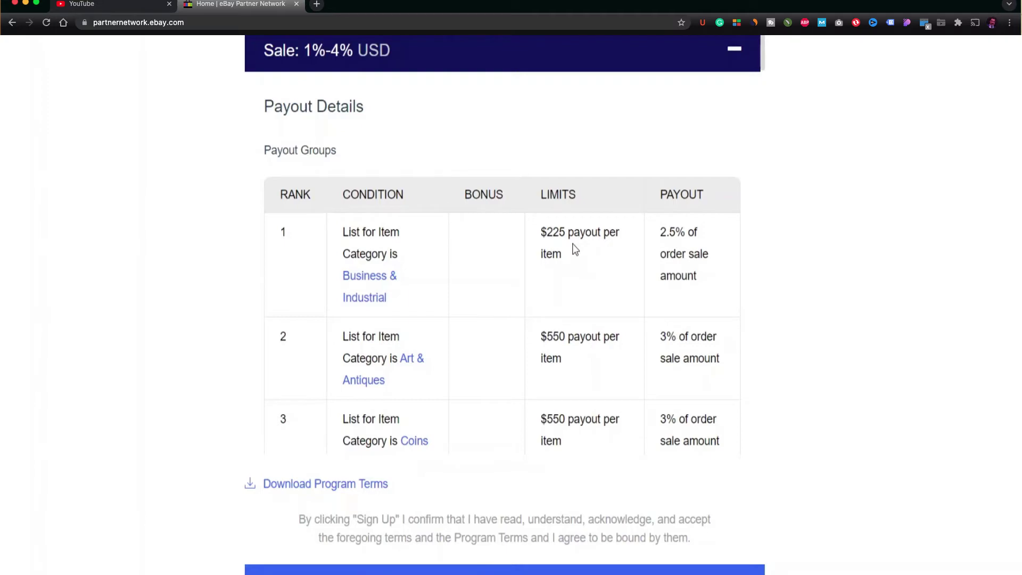
- Read the Payout Groups table, comparing item categories, payout limits per item and commission rates
{"action": "left_click_drag", "start_coordinate": [542, 232], "coordinate": [565, 233]}
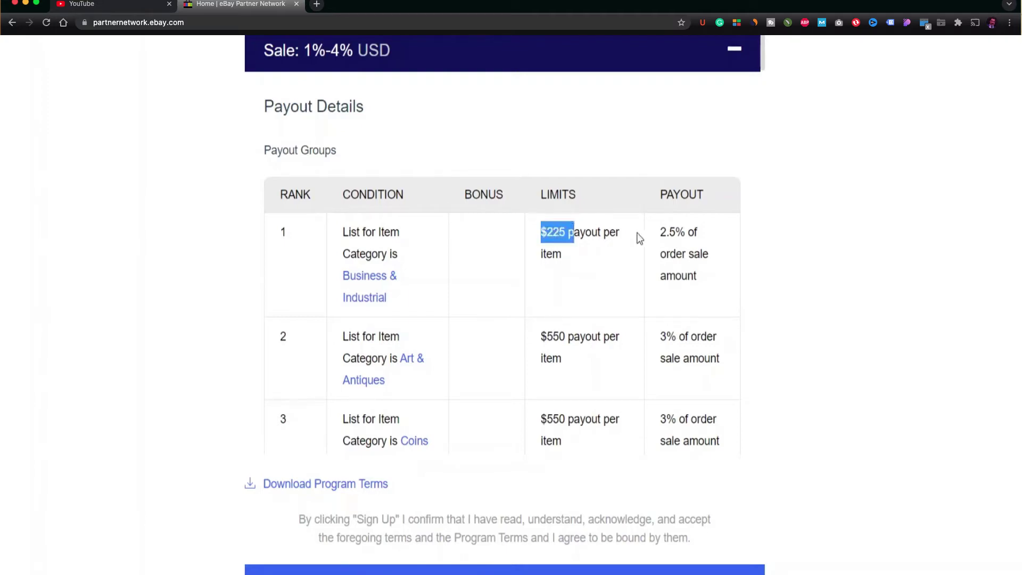
{"action": "key", "text": "ctrl+minus"}
{"action": "left_click", "coordinate": [582, 323]}
{"action": "scroll", "coordinate": [581, 323], "scroll_direction": "down", "scroll_amount": 5}
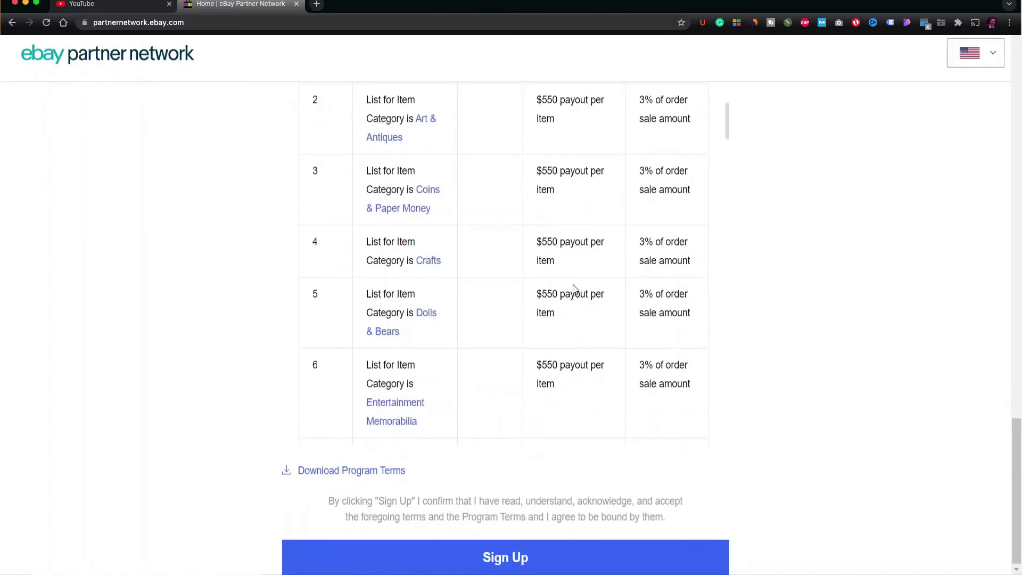
{"action": "scroll", "coordinate": [574, 287], "scroll_direction": "down", "scroll_amount": 3}
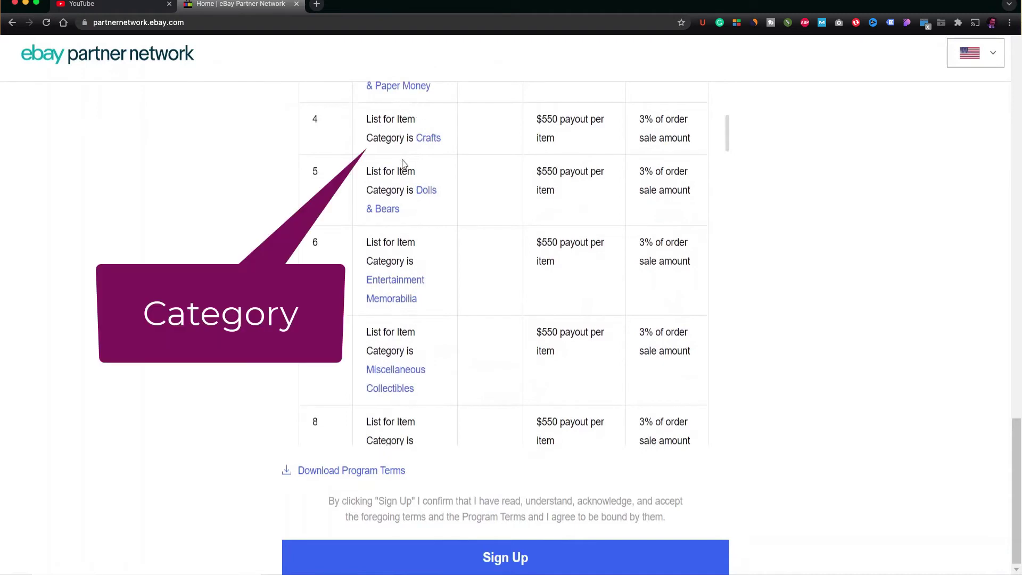
{"action": "scroll", "coordinate": [679, 222], "scroll_direction": "up", "scroll_amount": 8}
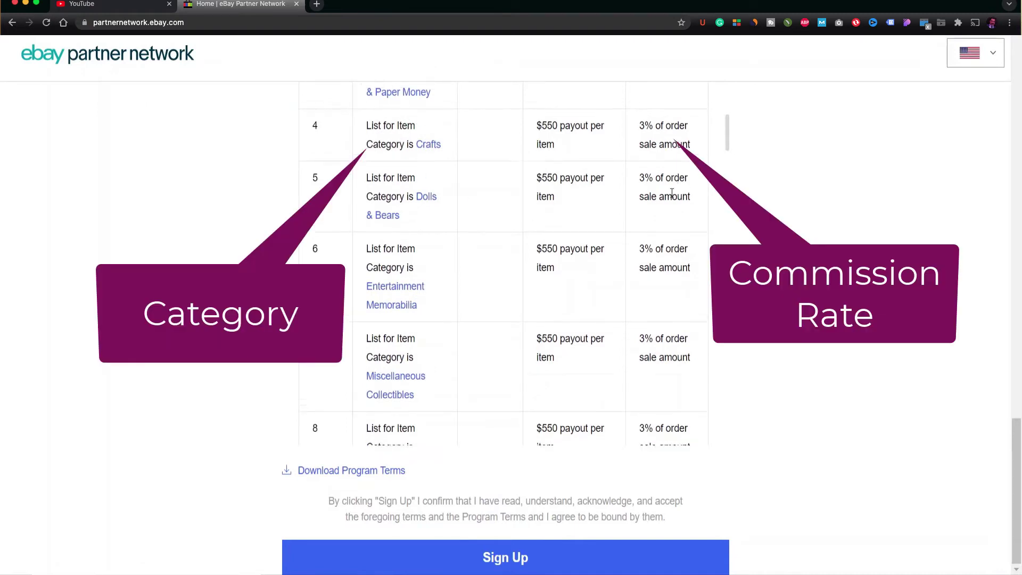
{"action": "scroll", "coordinate": [596, 190], "scroll_direction": "down", "scroll_amount": 5}
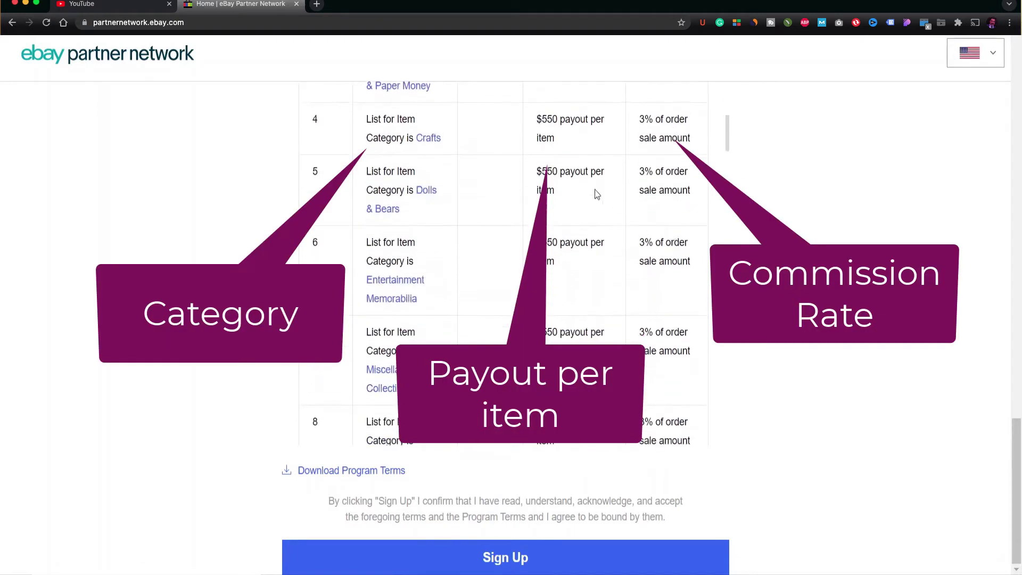
{"action": "scroll", "coordinate": [569, 238], "scroll_direction": "down", "scroll_amount": 5}
{"action": "scroll", "coordinate": [569, 239], "scroll_direction": "down", "scroll_amount": 3}
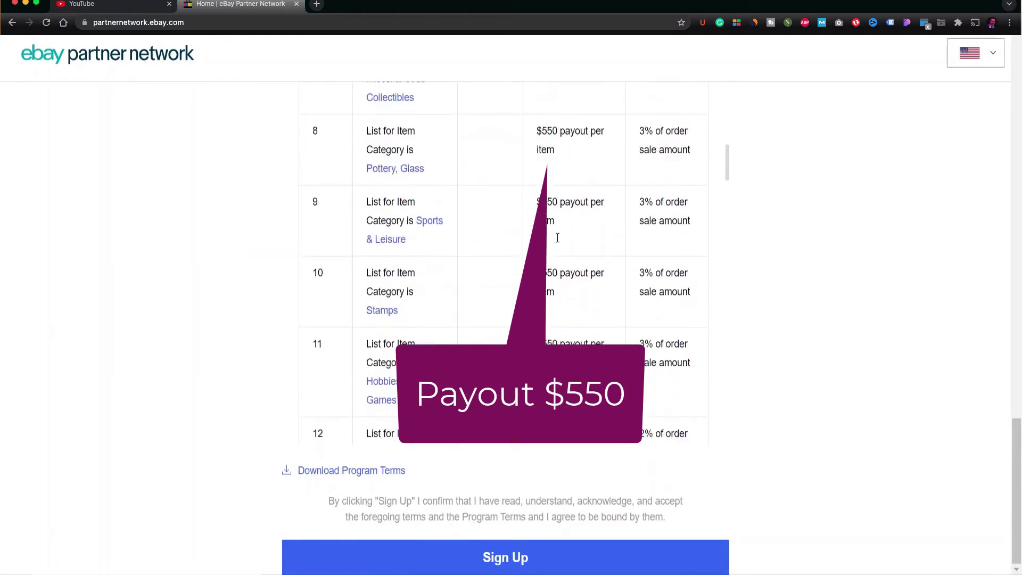
{"action": "scroll", "coordinate": [569, 239], "scroll_direction": "down", "scroll_amount": 6}
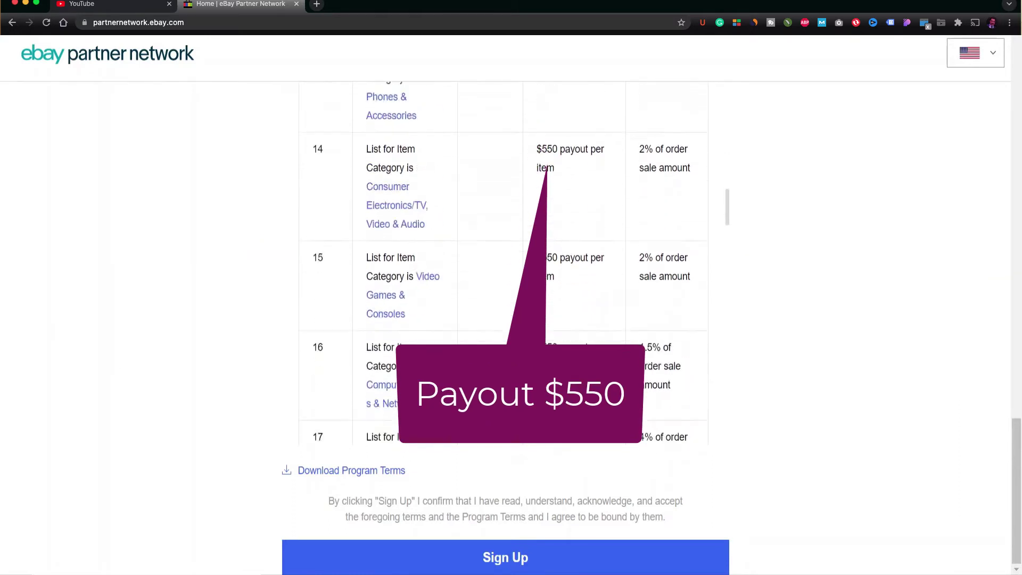
{"action": "scroll", "coordinate": [546, 273], "scroll_direction": "down", "scroll_amount": 5}
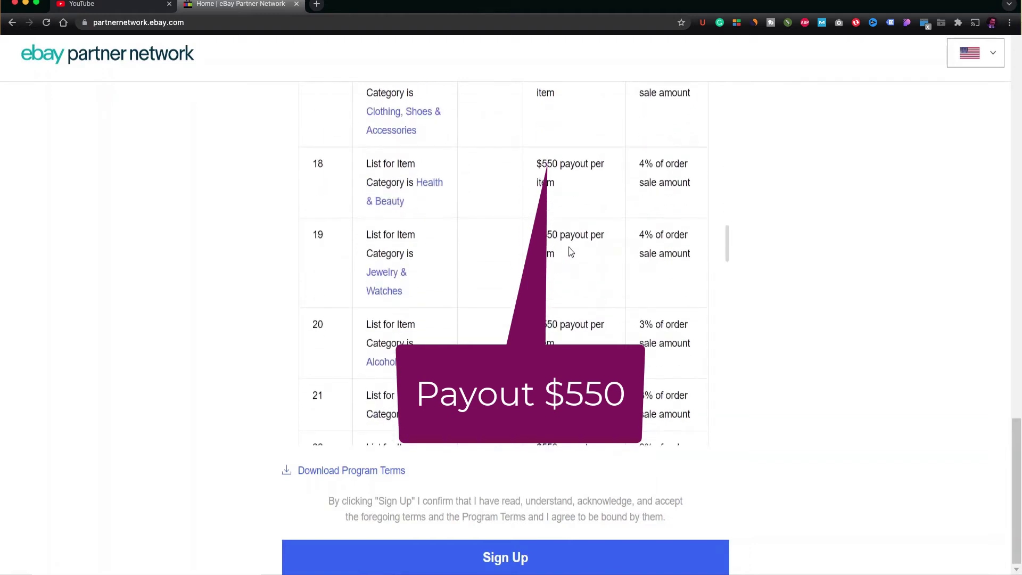
{"action": "scroll", "coordinate": [565, 245], "scroll_direction": "down", "scroll_amount": 15}
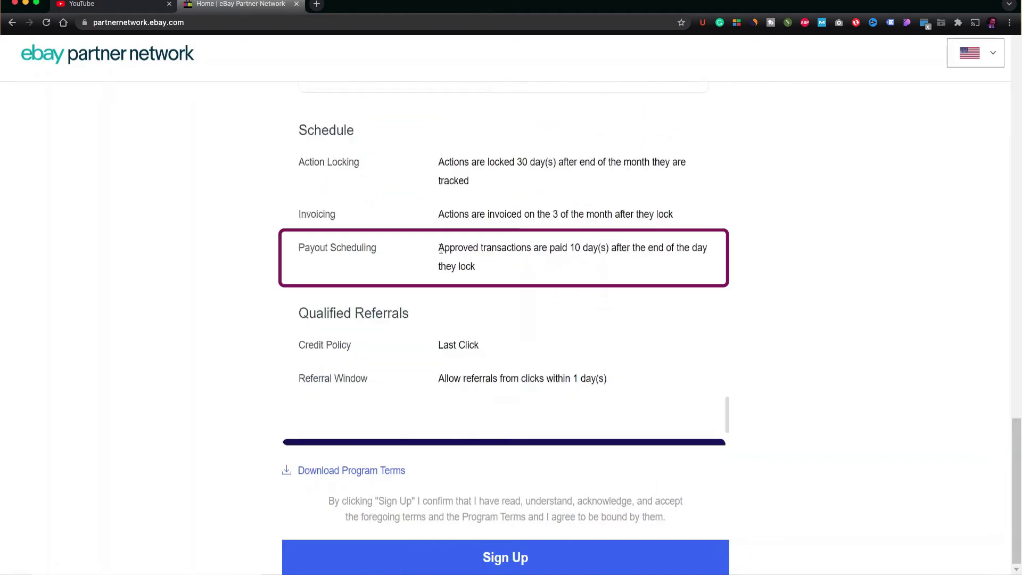
- Read the payout scheduling, qualified referrals and general terms, and try to submit the sign-up form
{"action": "left_click_drag", "start_coordinate": [444, 249], "coordinate": [500, 267]}
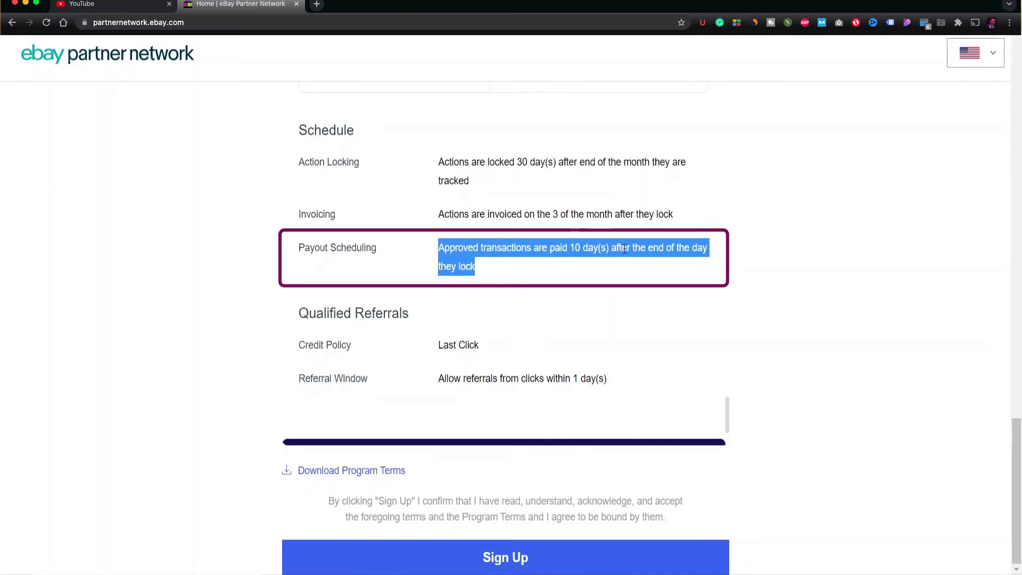
{"action": "left_click", "coordinate": [536, 265]}
{"action": "scroll", "coordinate": [533, 261], "scroll_direction": "down", "scroll_amount": 1}
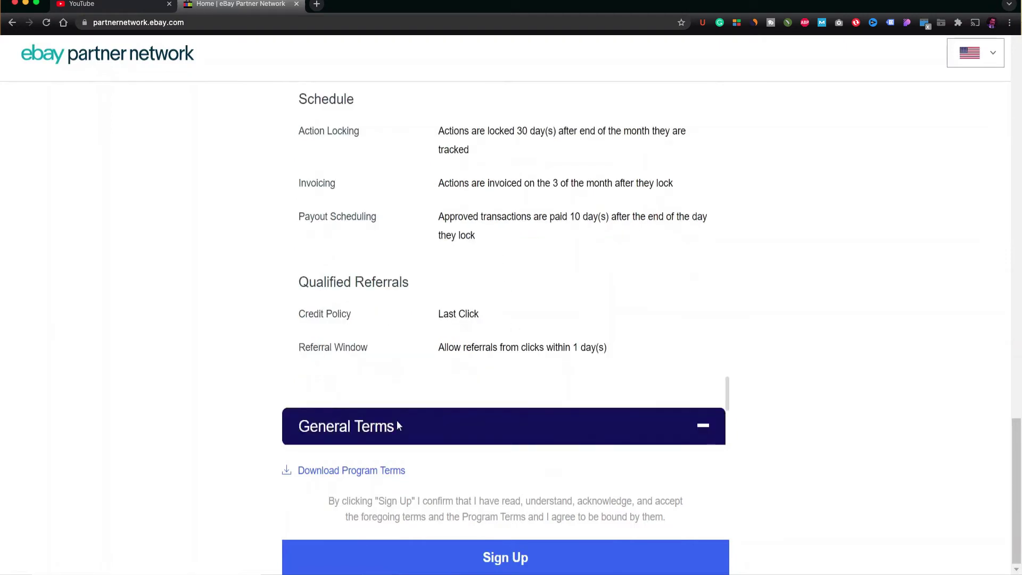
{"action": "scroll", "coordinate": [415, 394], "scroll_direction": "down", "scroll_amount": 5}
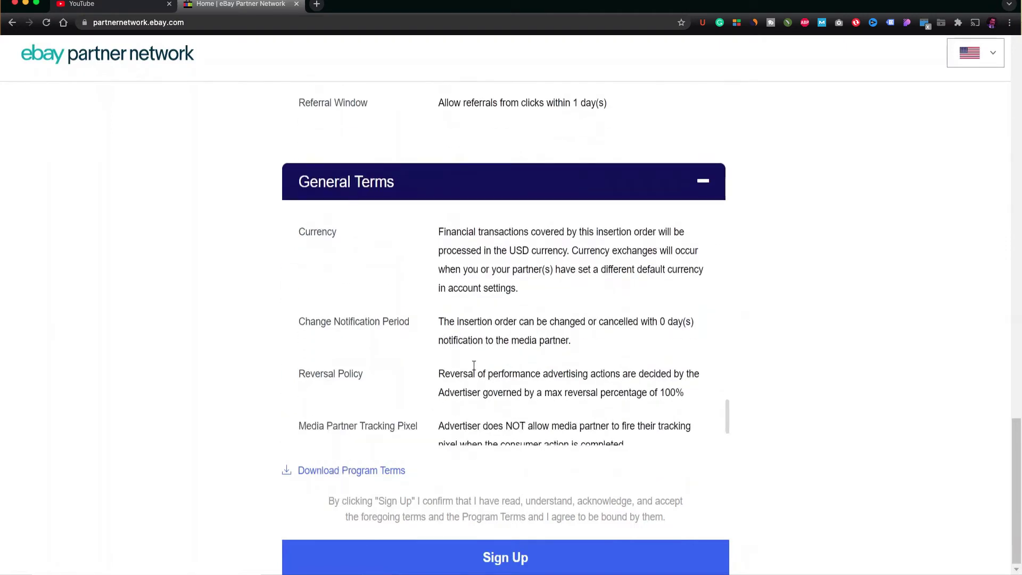
{"action": "scroll", "coordinate": [473, 365], "scroll_direction": "down", "scroll_amount": 3}
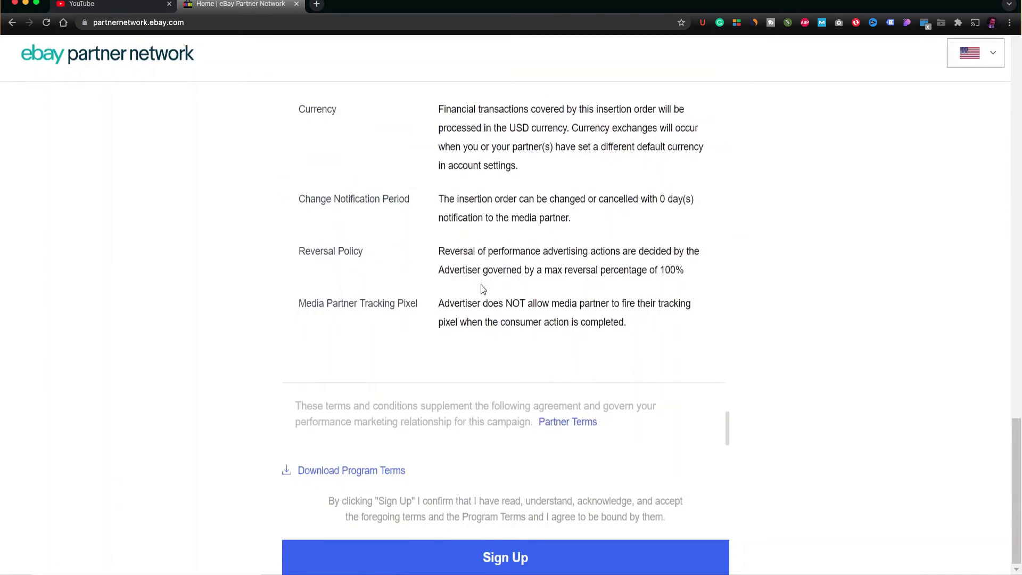
{"action": "left_click", "coordinate": [505, 557]}
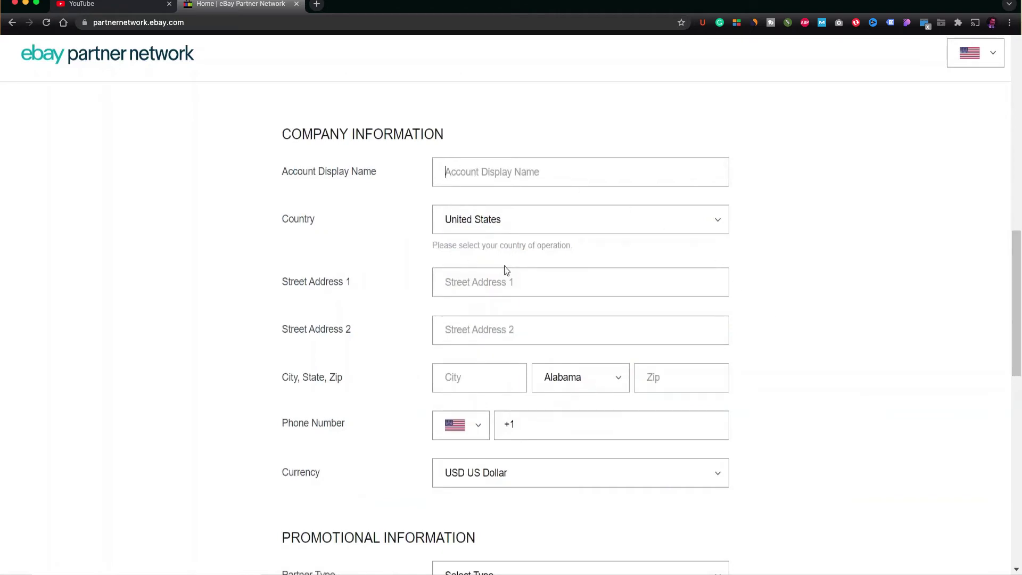
- Set the Partner Type in the promotional information to Social Media/Influencer
{"action": "scroll", "coordinate": [660, 254], "scroll_direction": "down", "scroll_amount": 7}
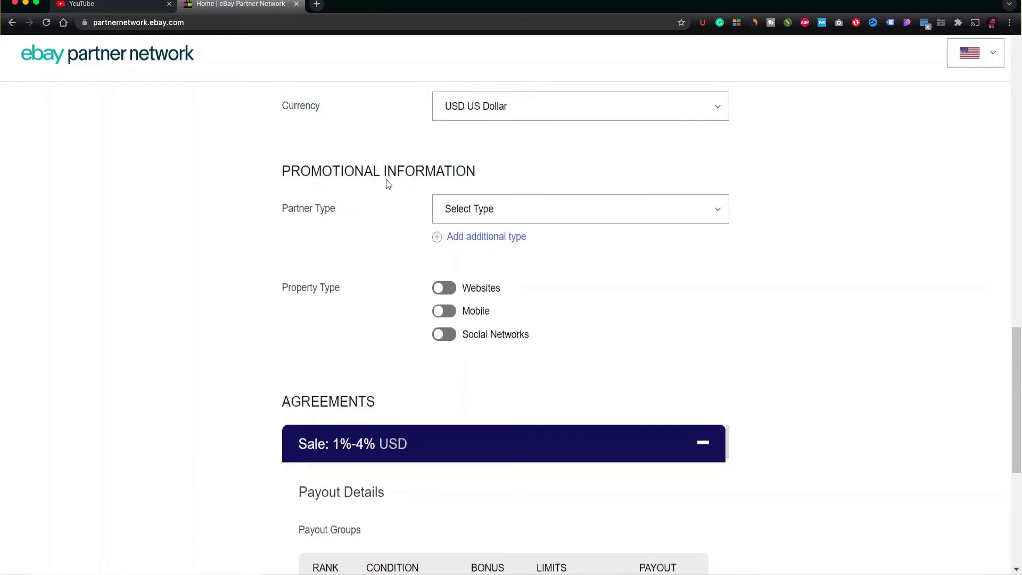
{"action": "left_click", "coordinate": [536, 205]}
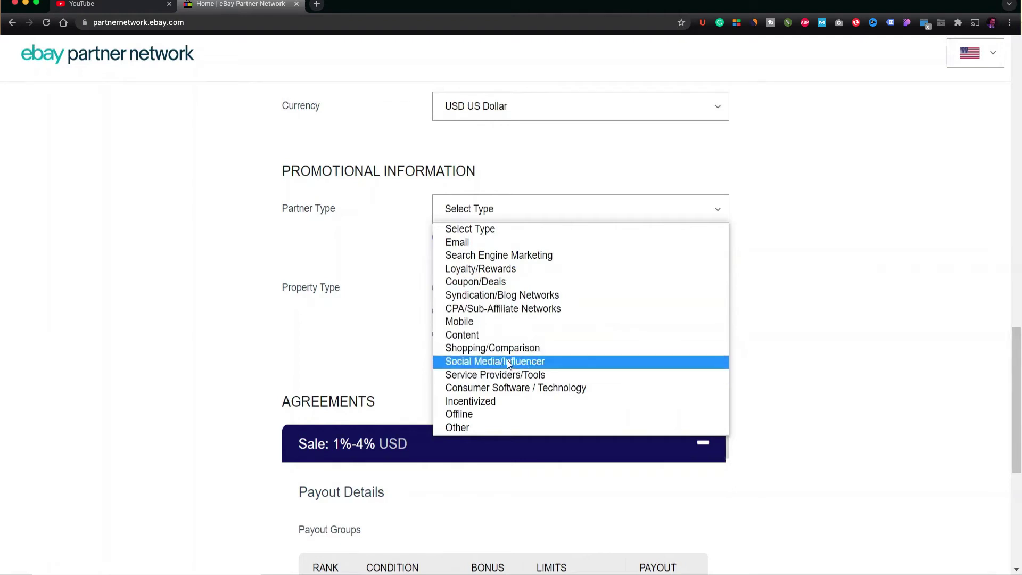
{"action": "left_click", "coordinate": [535, 362]}
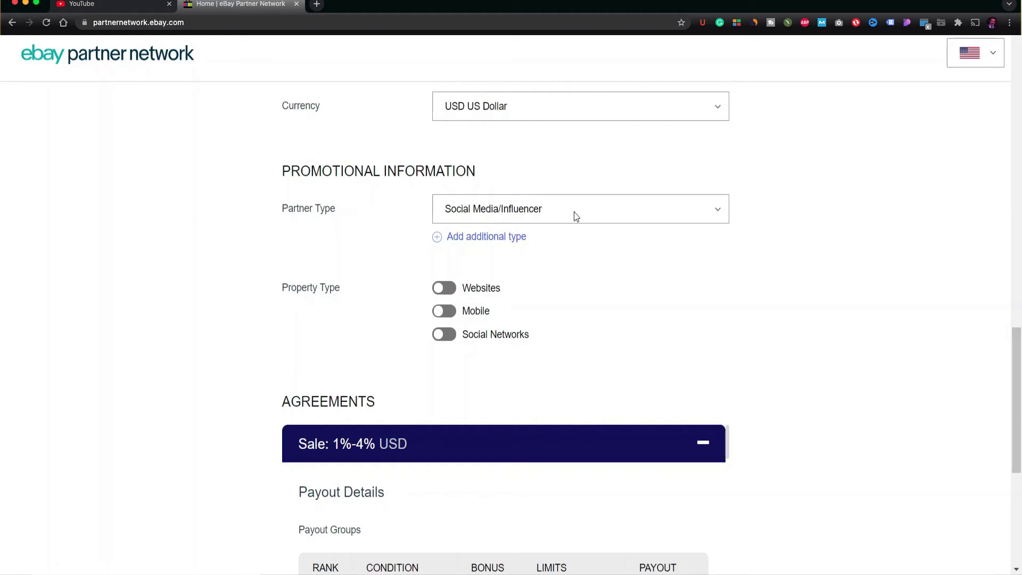
{"action": "left_click", "coordinate": [479, 238]}
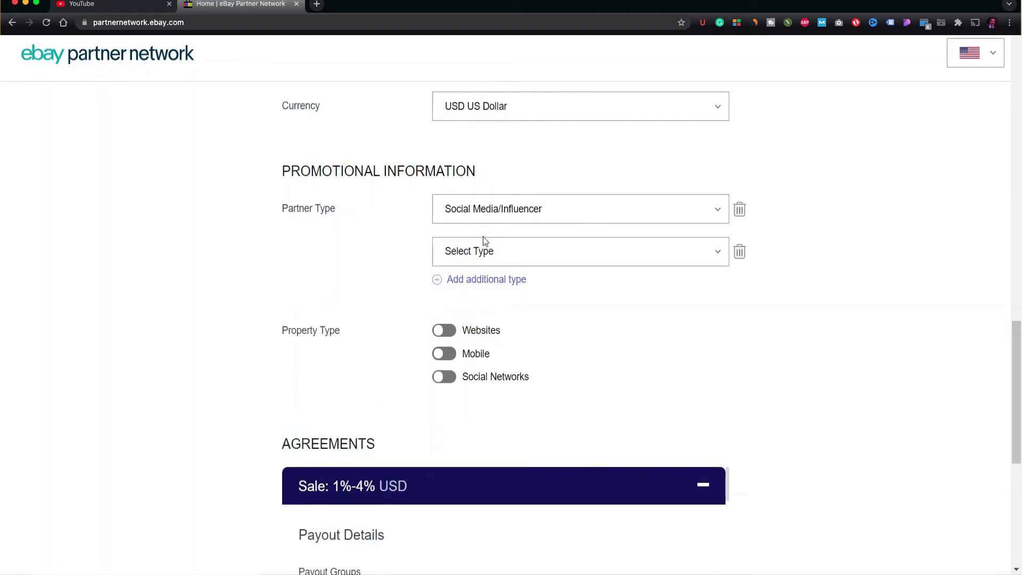
{"action": "left_click", "coordinate": [519, 252]}
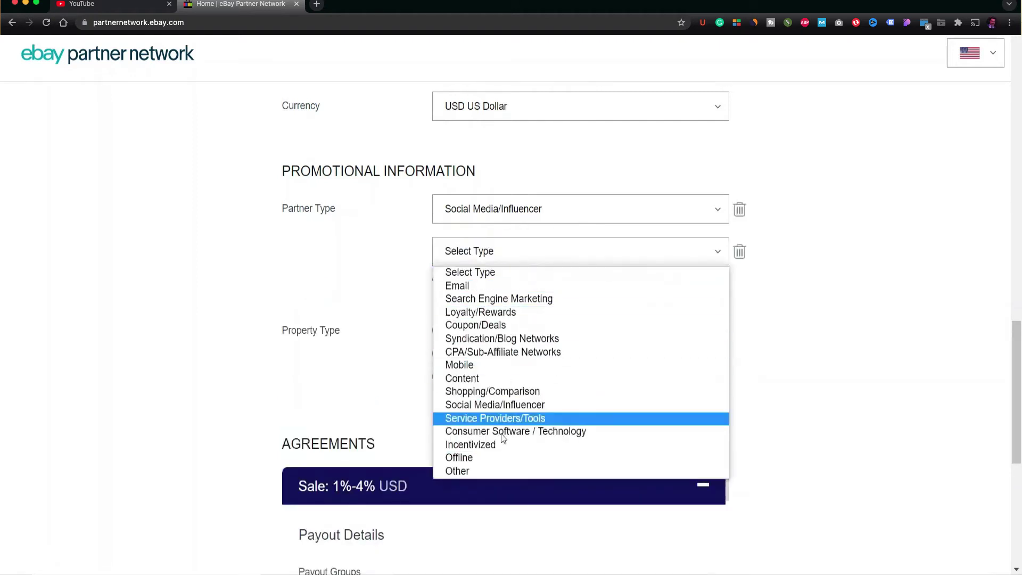
{"action": "left_click", "coordinate": [415, 263]}
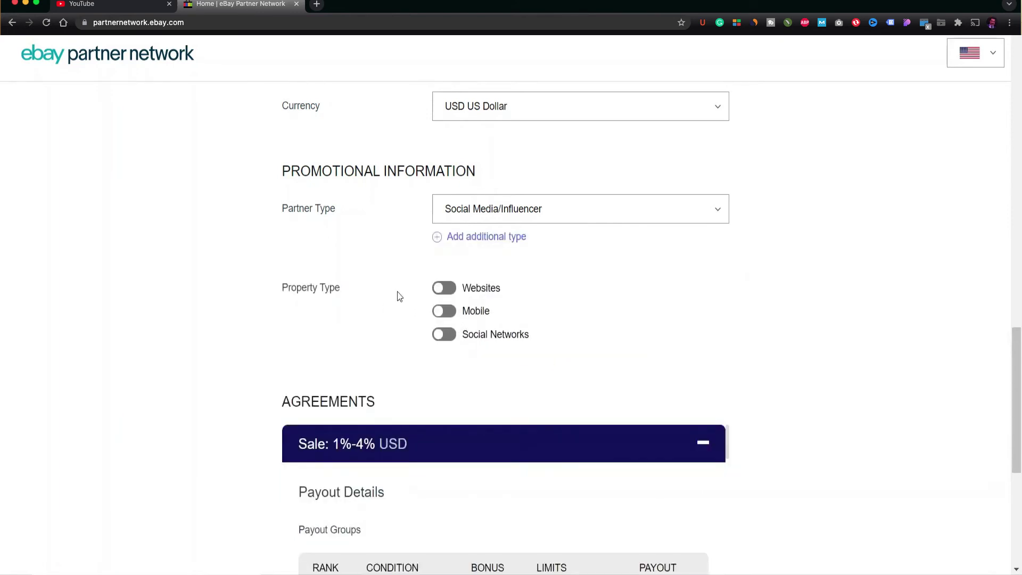
- Enable Social Networks as the property type, and turn Websites on and off again to check its fields
{"action": "left_click", "coordinate": [453, 334]}
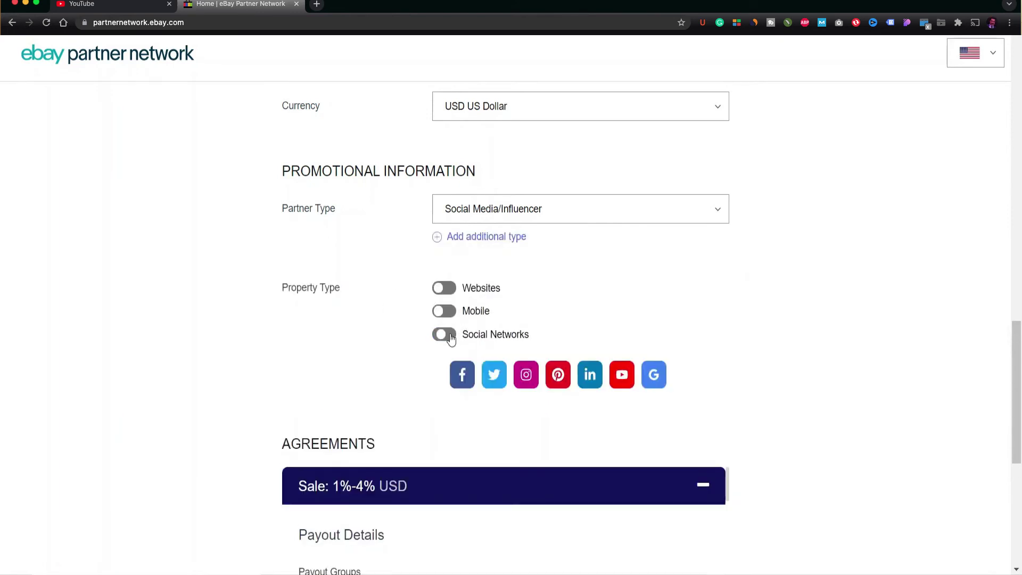
{"action": "left_click", "coordinate": [454, 294]}
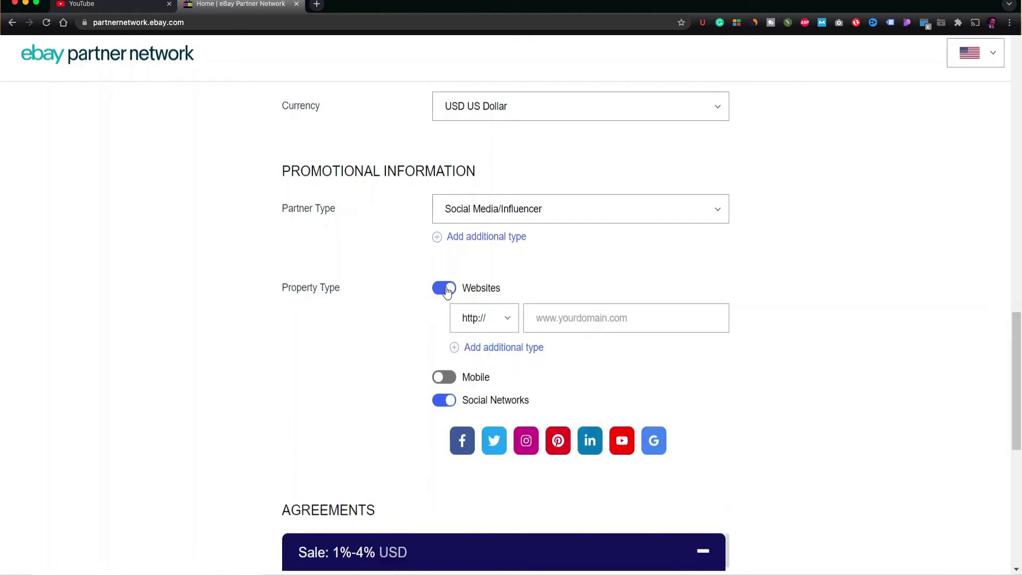
{"action": "left_click", "coordinate": [452, 291]}
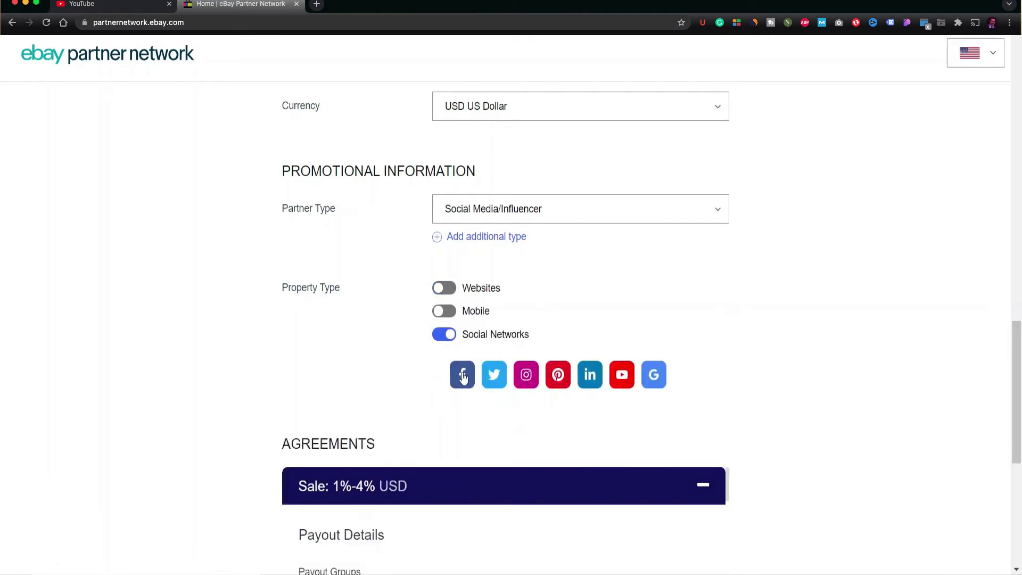
- Add YouTube to the social networks and paste the YouTube channel's URL as its address
{"action": "left_click", "coordinate": [621, 375]}
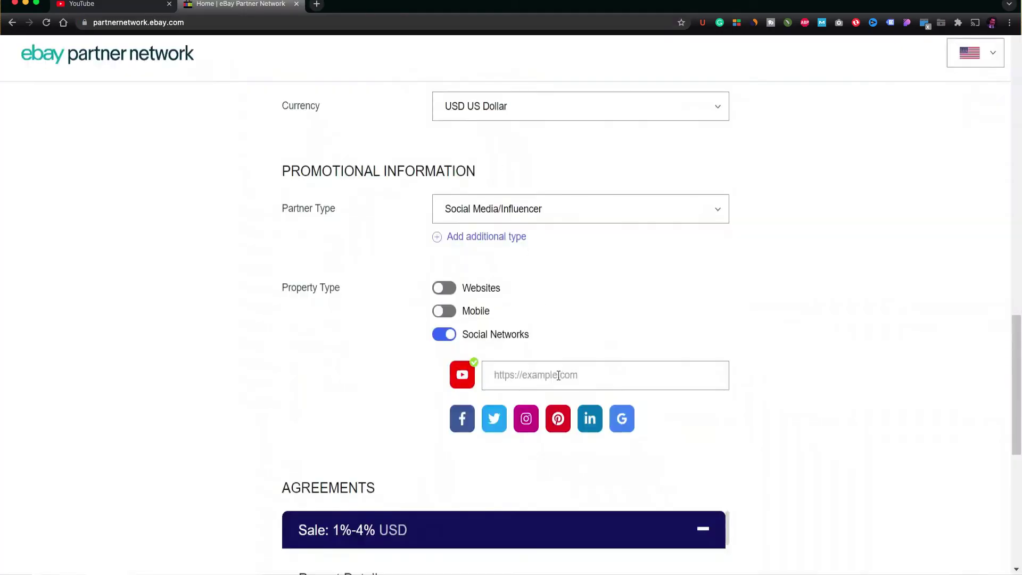
{"action": "left_click", "coordinate": [558, 375]}
{"action": "key", "text": "super+v"}
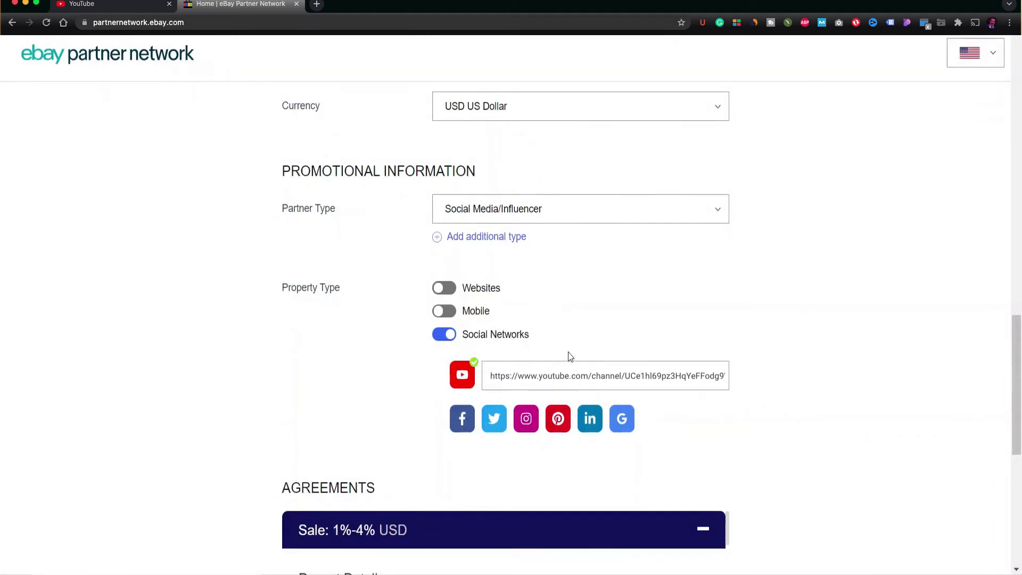
- Browse the partner dashboard's snapshot, promotable link and contract terms sections, and the featured offers under Sales + Events
{"action": "scroll", "coordinate": [568, 342], "scroll_direction": "down", "scroll_amount": 8}
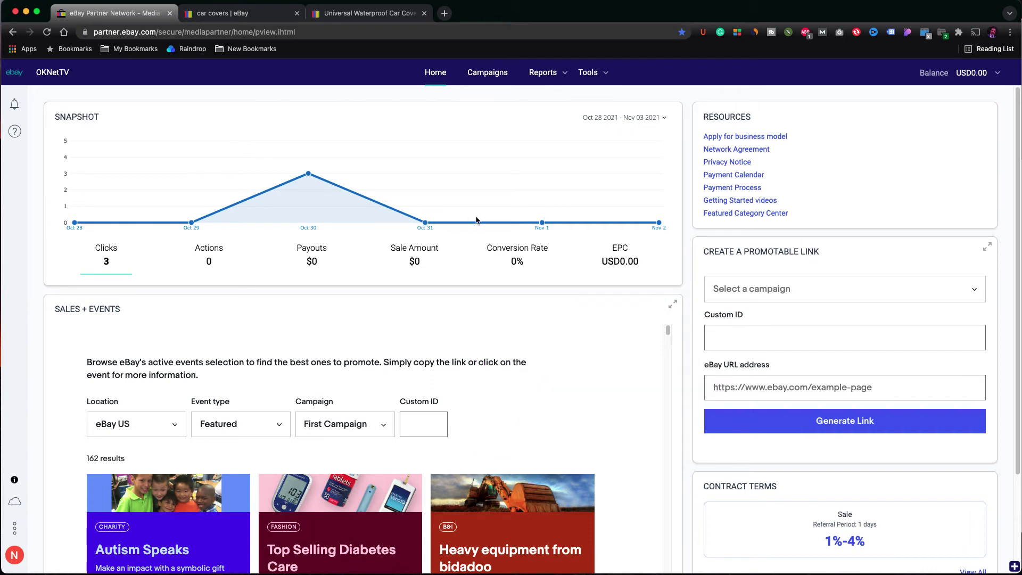
{"action": "scroll", "coordinate": [476, 220], "scroll_direction": "down", "scroll_amount": 2}
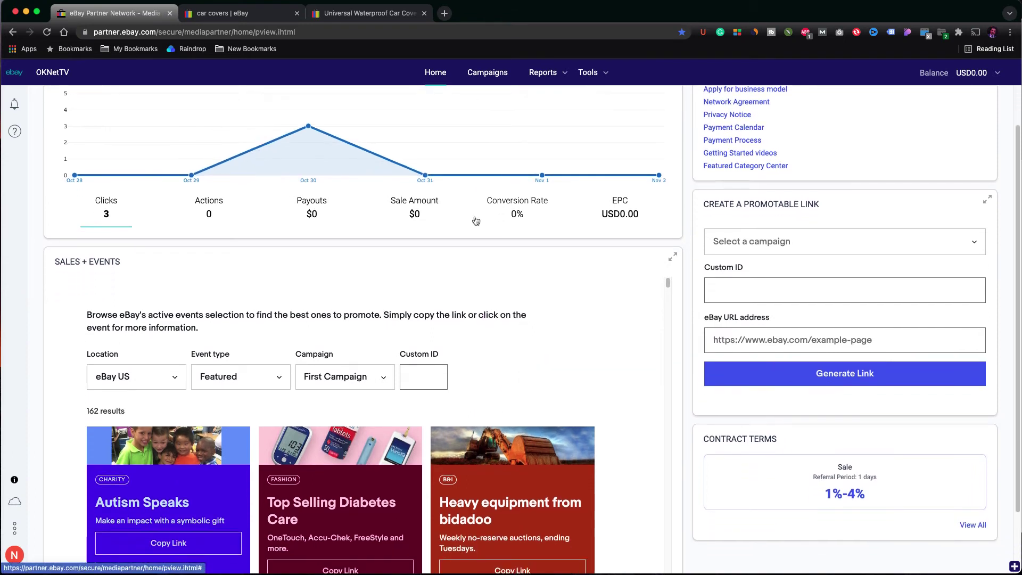
{"action": "scroll", "coordinate": [476, 221], "scroll_direction": "down", "scroll_amount": 3}
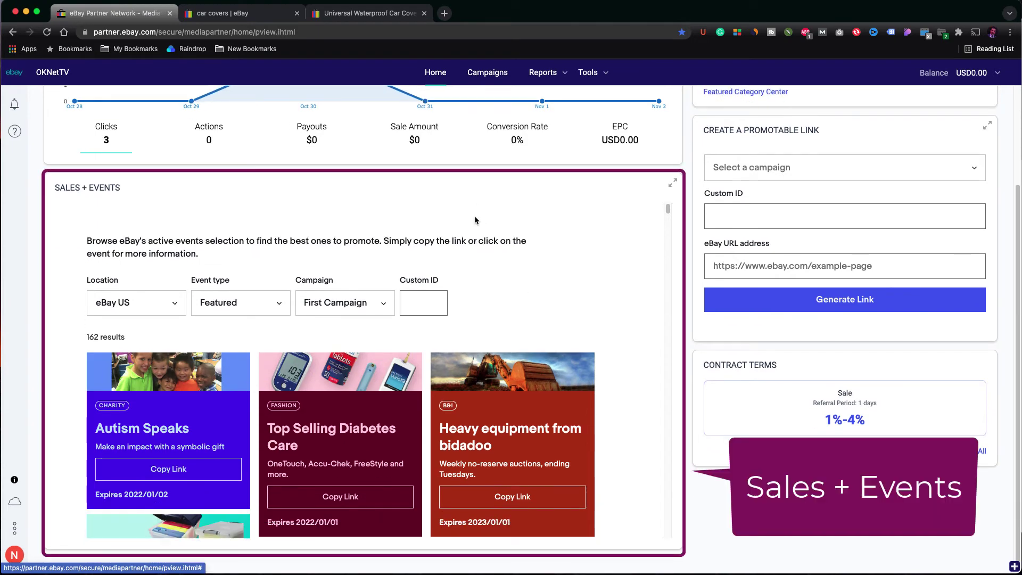
{"action": "scroll", "coordinate": [476, 219], "scroll_direction": "down", "scroll_amount": 5}
{"action": "scroll", "coordinate": [474, 216], "scroll_direction": "down", "scroll_amount": 5}
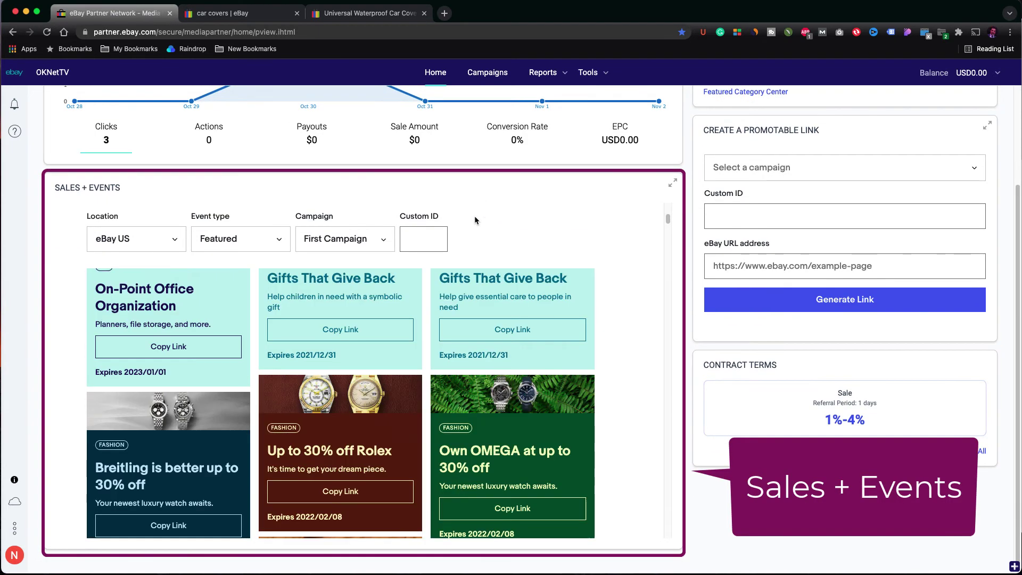
{"action": "scroll", "coordinate": [475, 216], "scroll_direction": "down", "scroll_amount": 8}
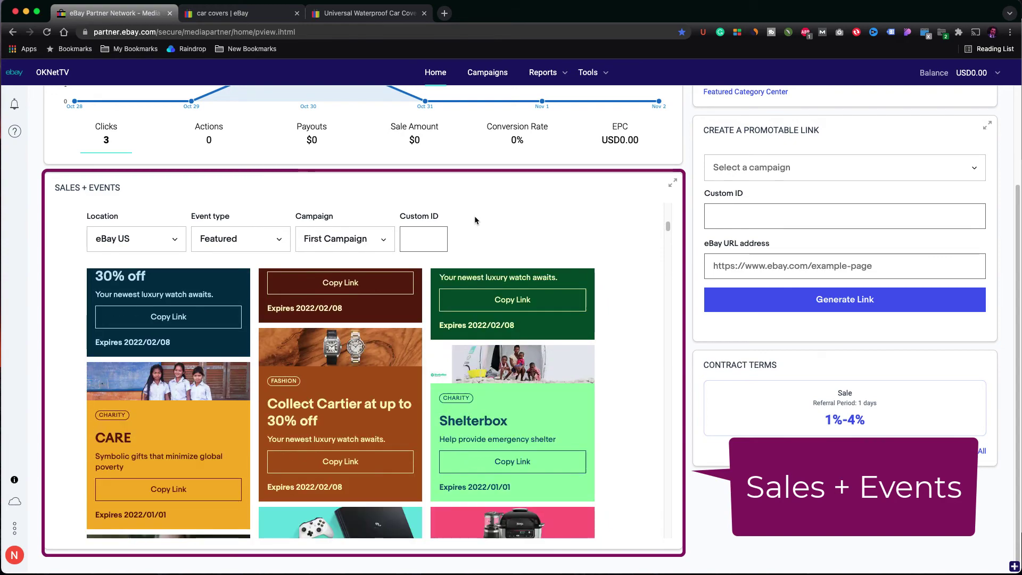
{"action": "scroll", "coordinate": [475, 217], "scroll_direction": "down", "scroll_amount": 8}
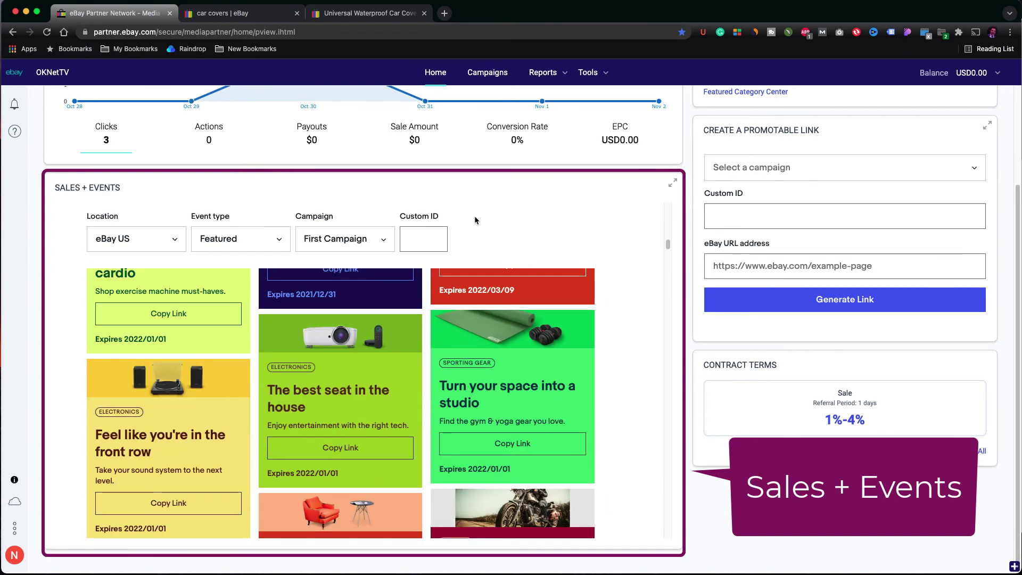
{"action": "scroll", "coordinate": [474, 215], "scroll_direction": "down", "scroll_amount": 2}
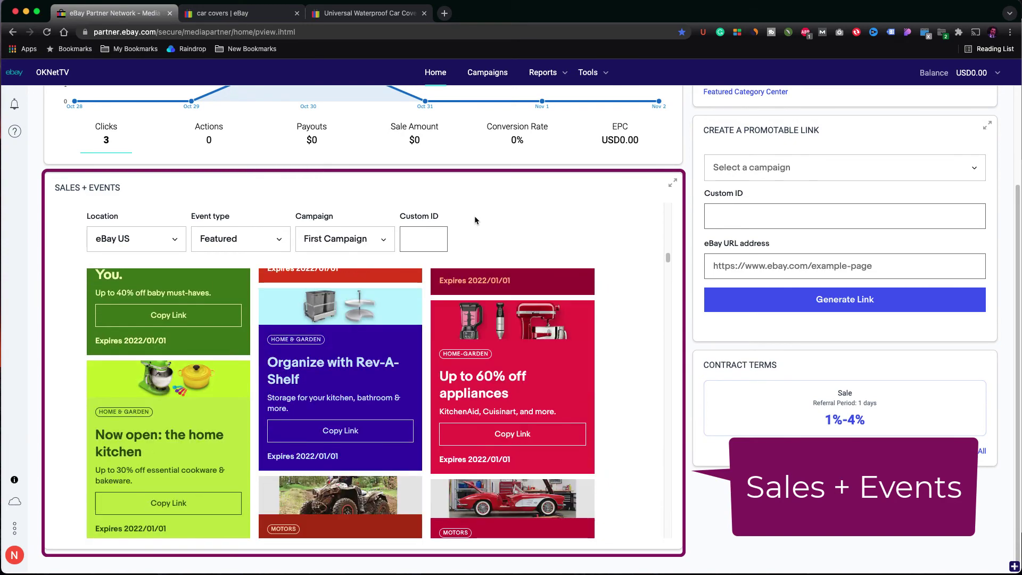
{"action": "scroll", "coordinate": [474, 216], "scroll_direction": "up", "scroll_amount": 12}
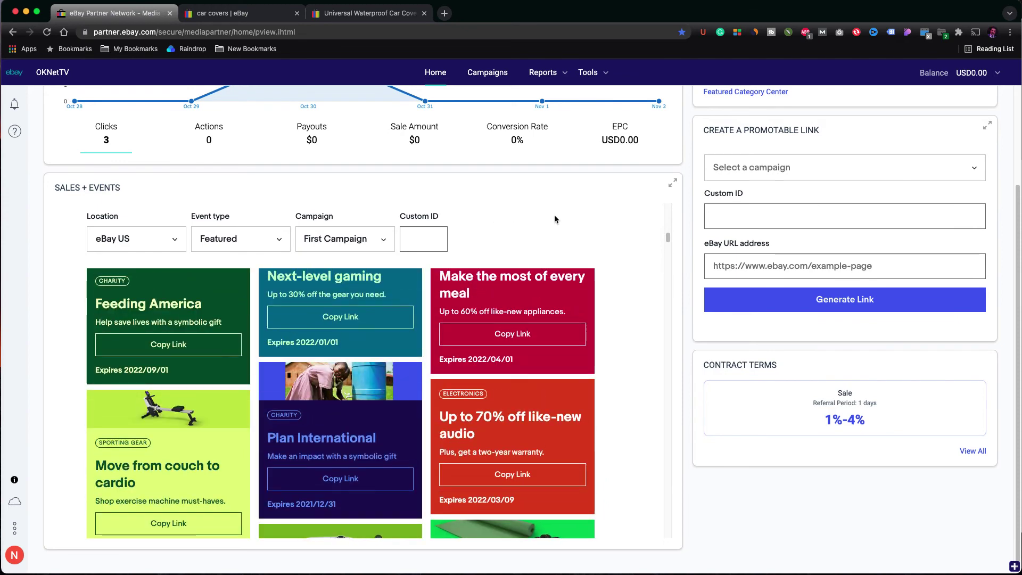
{"action": "scroll", "coordinate": [554, 215], "scroll_direction": "up", "scroll_amount": 3}
{"action": "scroll", "coordinate": [705, 236], "scroll_direction": "up", "scroll_amount": 2}
{"action": "scroll", "coordinate": [705, 236], "scroll_direction": "up", "scroll_amount": 1}
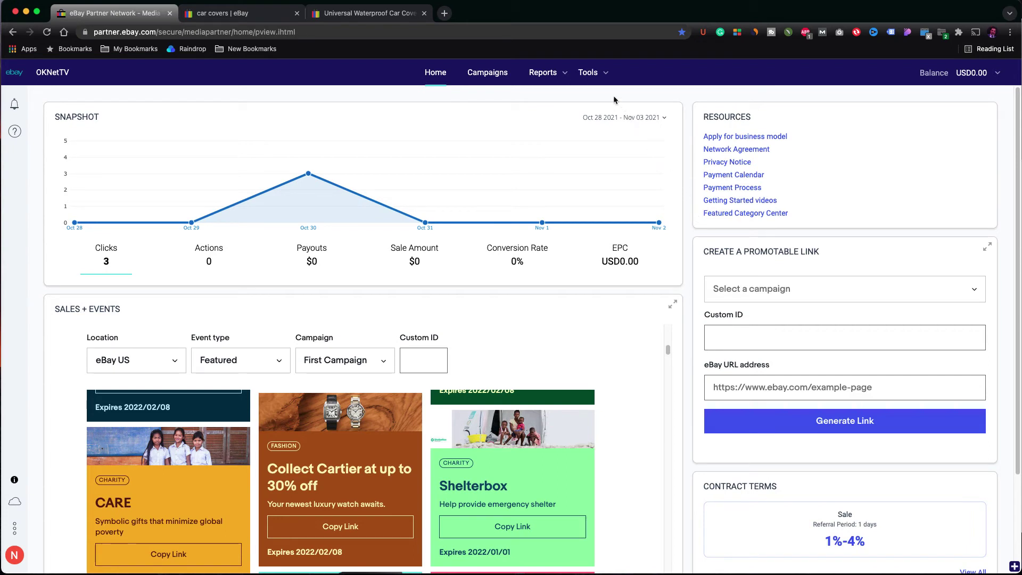
- Review the available report types and the list of active campaigns, and return to the dashboard's home page
{"action": "left_click", "coordinate": [554, 73]}
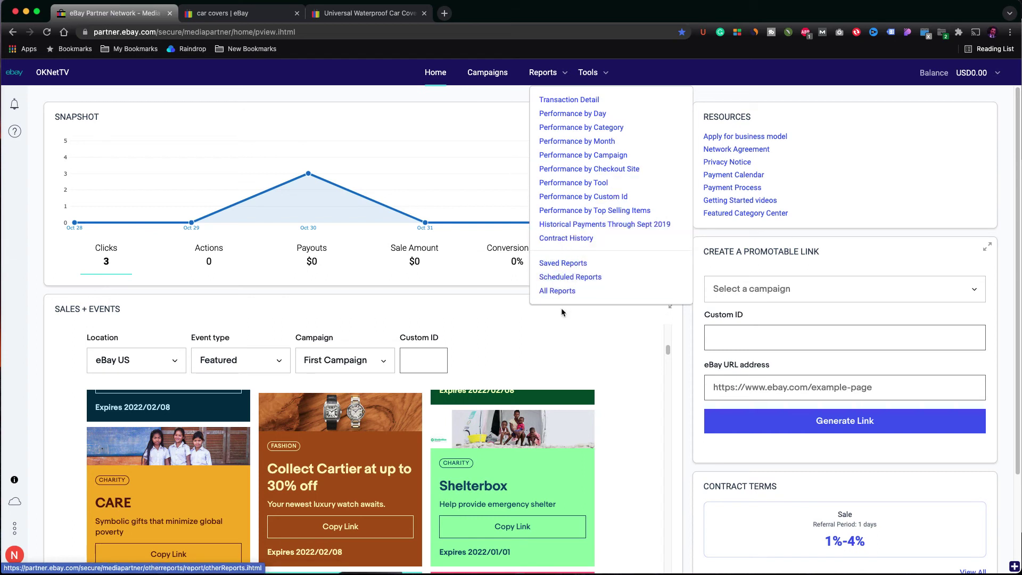
{"action": "left_click", "coordinate": [488, 166]}
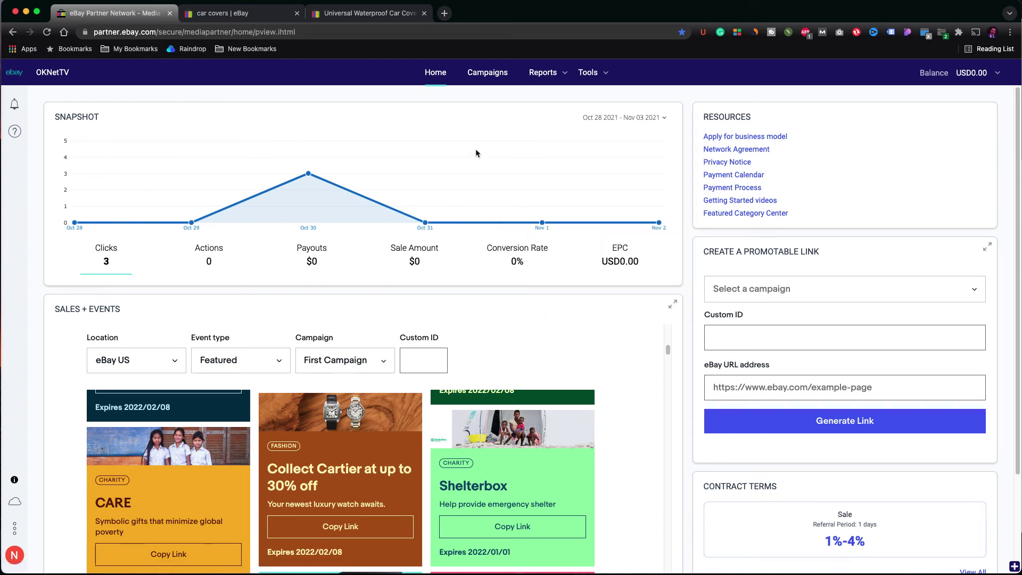
{"action": "left_click", "coordinate": [489, 75]}
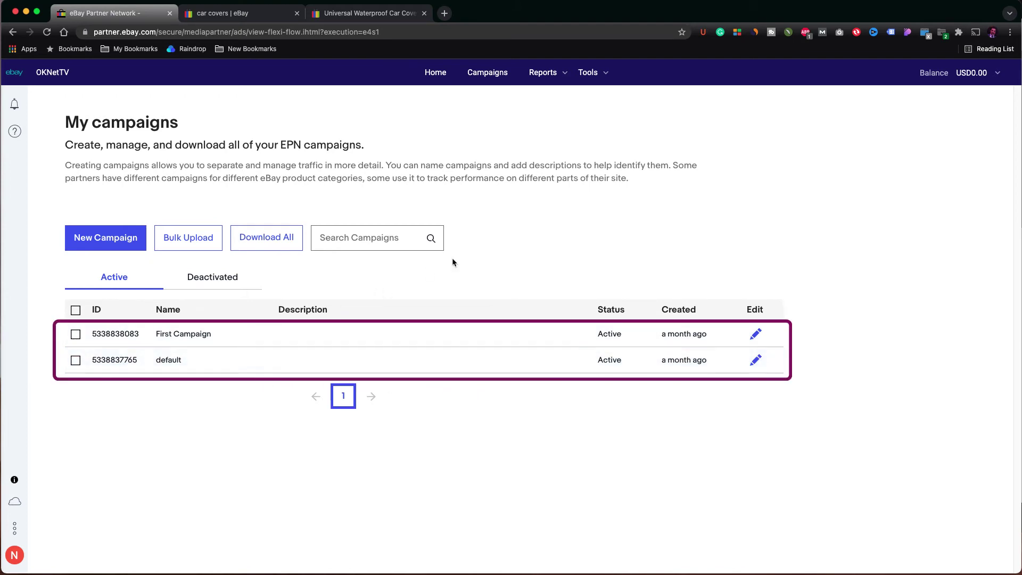
{"action": "left_click", "coordinate": [435, 72]}
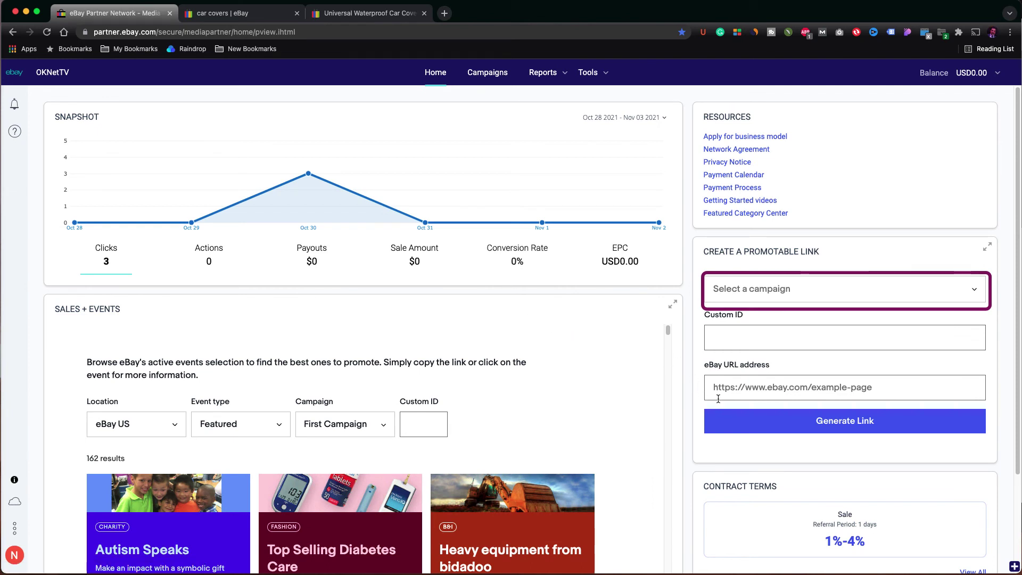
- Check which campaigns can be chosen for a promotable link without selecting one
{"action": "left_click", "coordinate": [772, 294]}
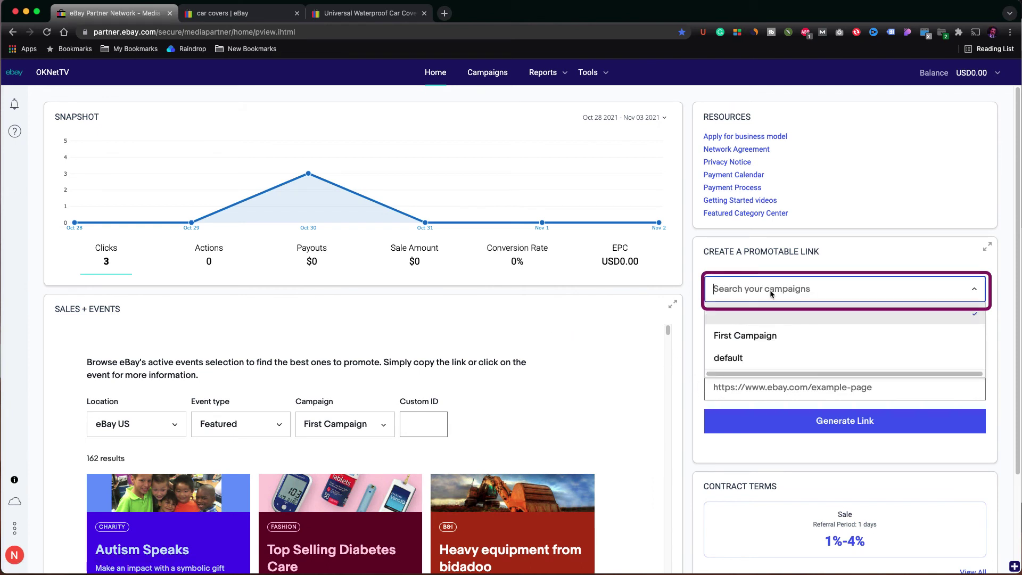
{"action": "left_click", "coordinate": [689, 353]}
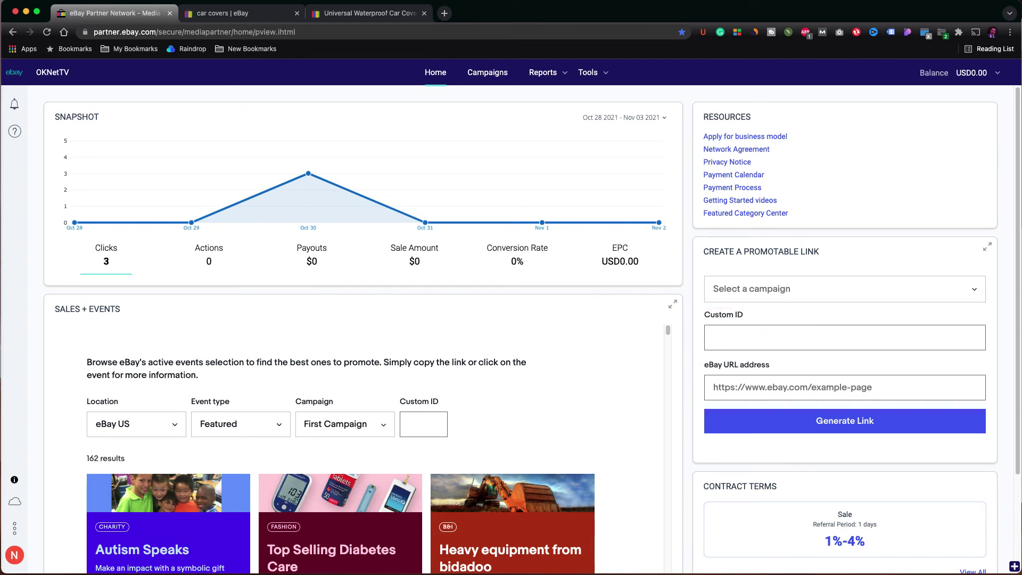
{"action": "scroll", "coordinate": [373, 453], "scroll_direction": "down", "scroll_amount": 5}
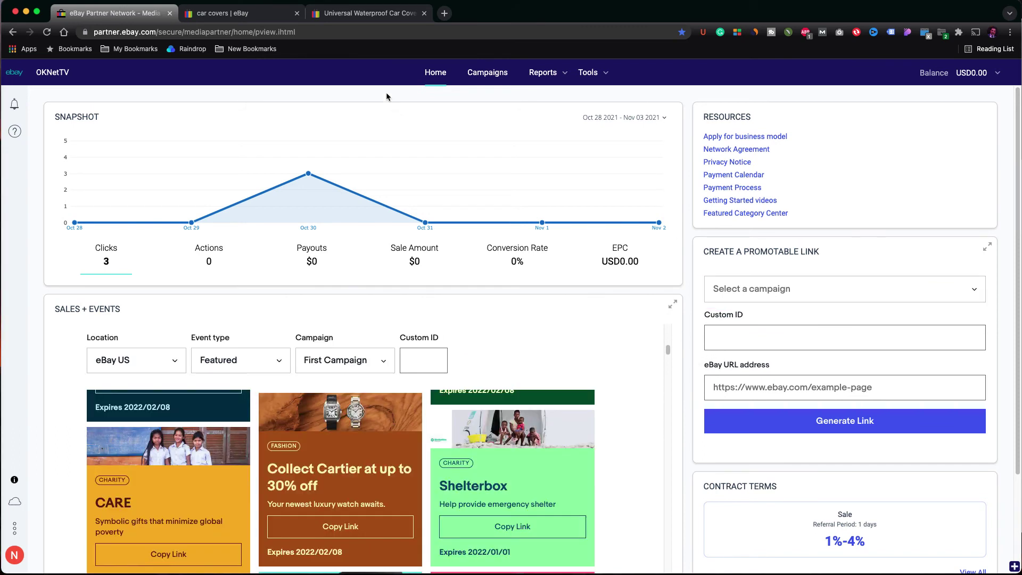
- Switch from the car covers search results to the Universal Waterproof Car Covers listing on eBay and copy its URL
{"action": "left_click", "coordinate": [264, 19]}
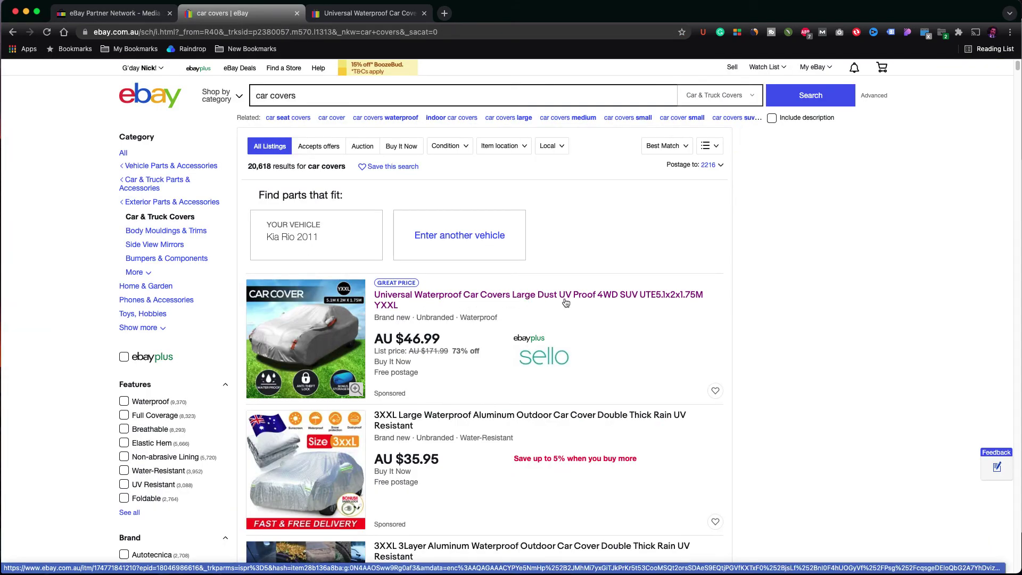
{"action": "left_click", "coordinate": [404, 15]}
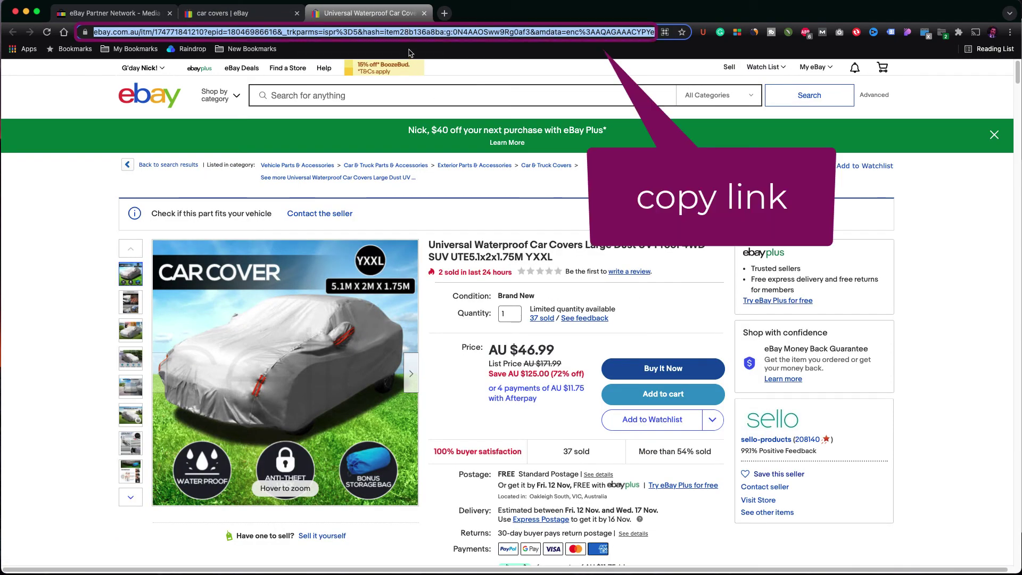
{"action": "key", "text": "super+c"}
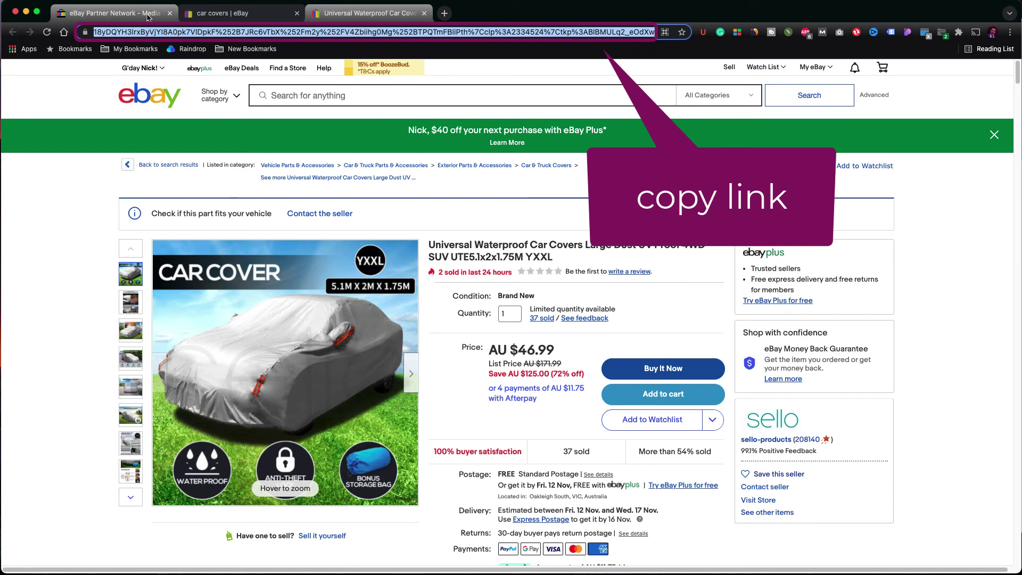
- Generate a promotable link in the partner dashboard for First Campaign, using the copied car cover listing's URL as the eBay address
{"action": "left_click", "coordinate": [148, 17]}
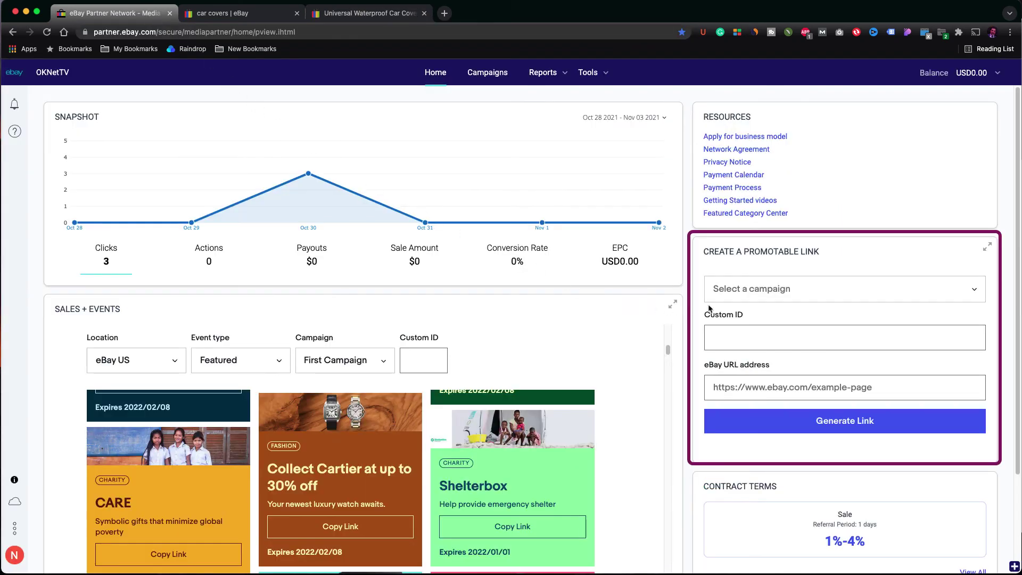
{"action": "left_click", "coordinate": [732, 291]}
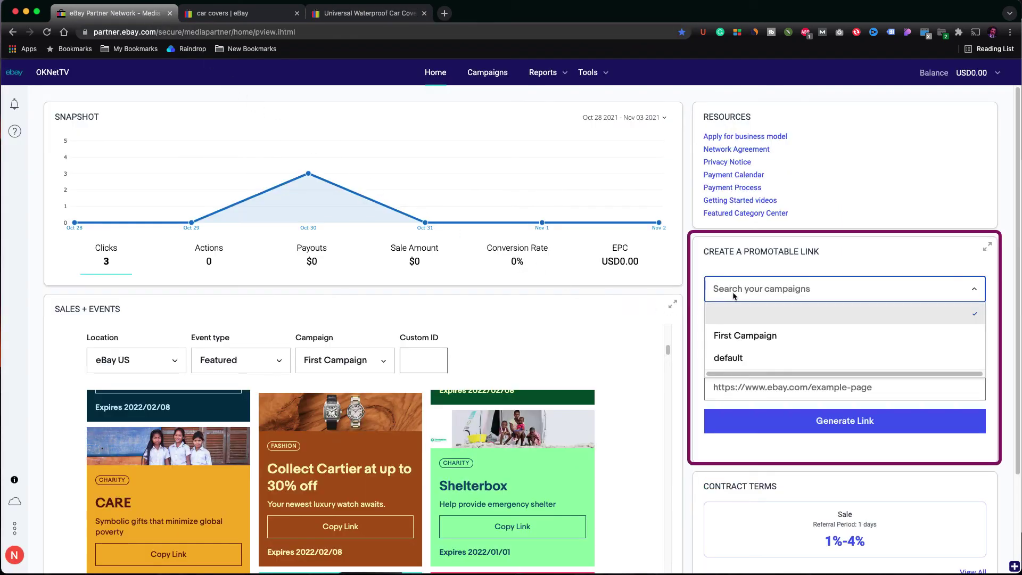
{"action": "left_click", "coordinate": [760, 338]}
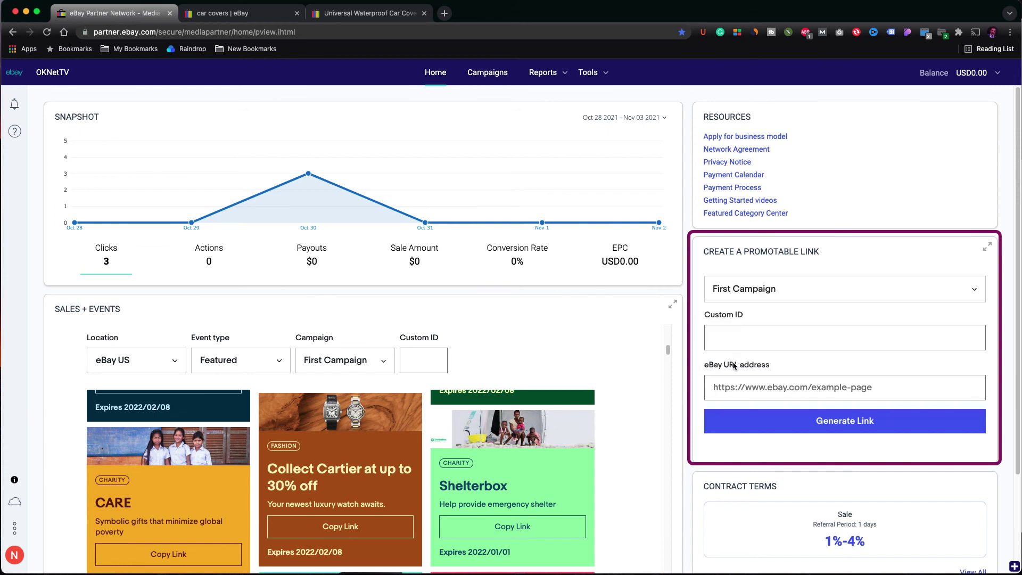
{"action": "left_click", "coordinate": [737, 387]}
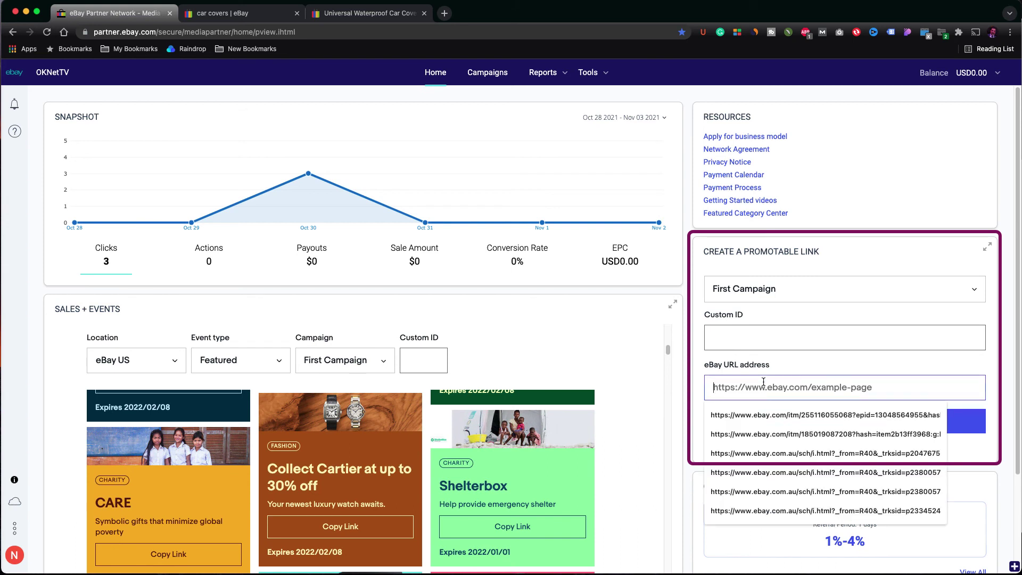
{"action": "key", "text": "super+v"}
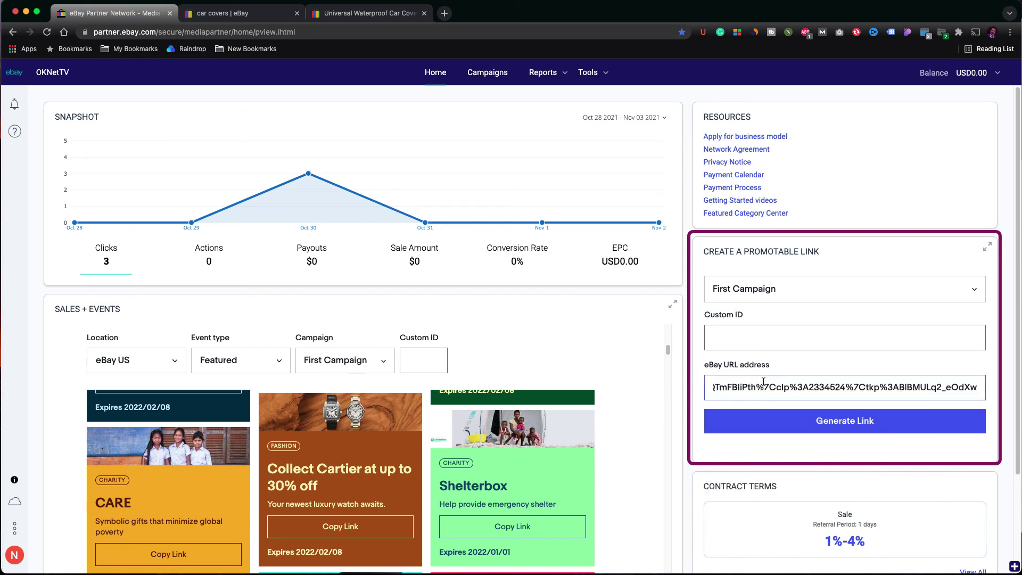
{"action": "left_click", "coordinate": [825, 423]}
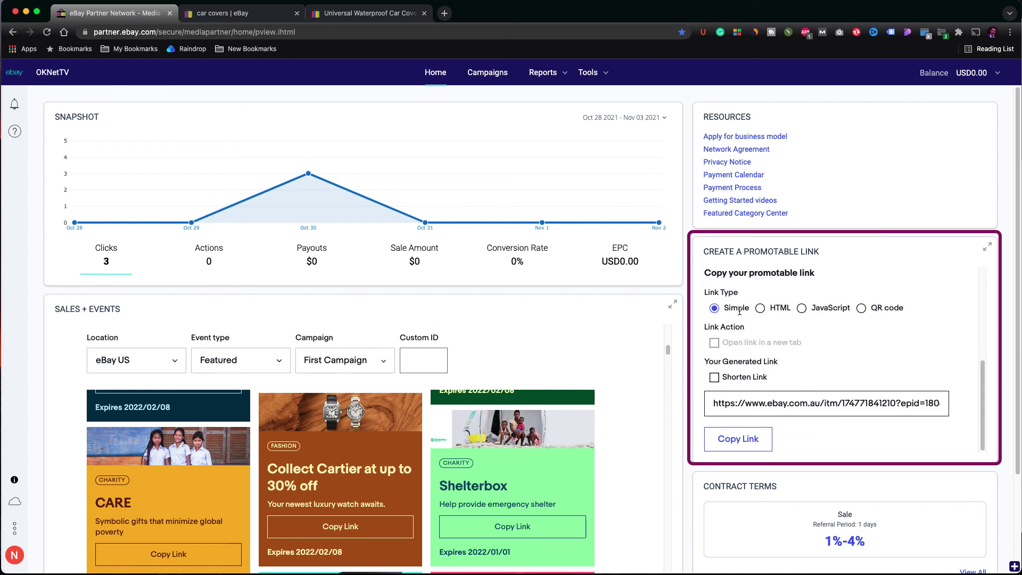
- Turn Shorten Link on and off again for the generated Simple link, and copy the full-length link
{"action": "left_click", "coordinate": [749, 378]}
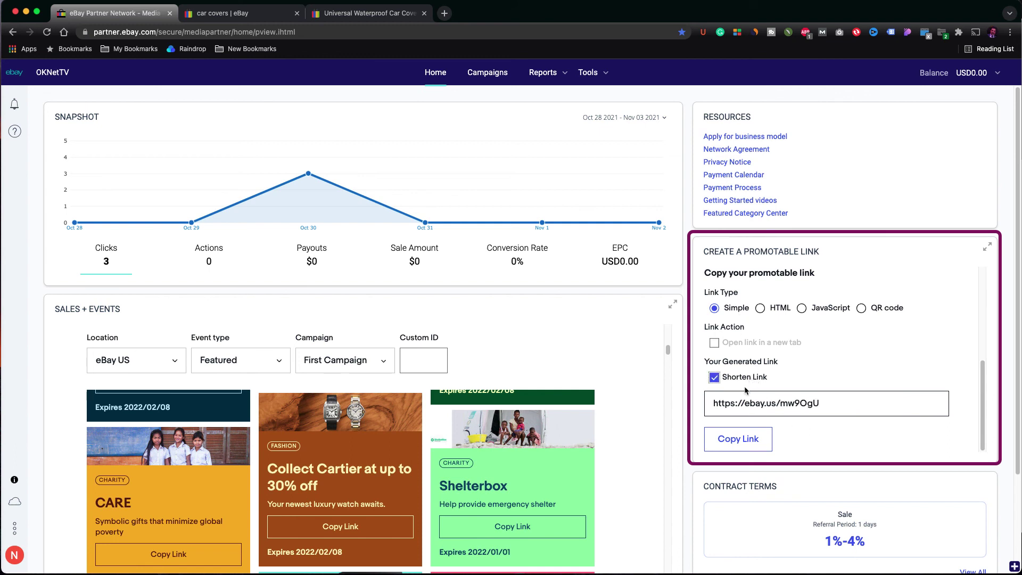
{"action": "left_click", "coordinate": [716, 378]}
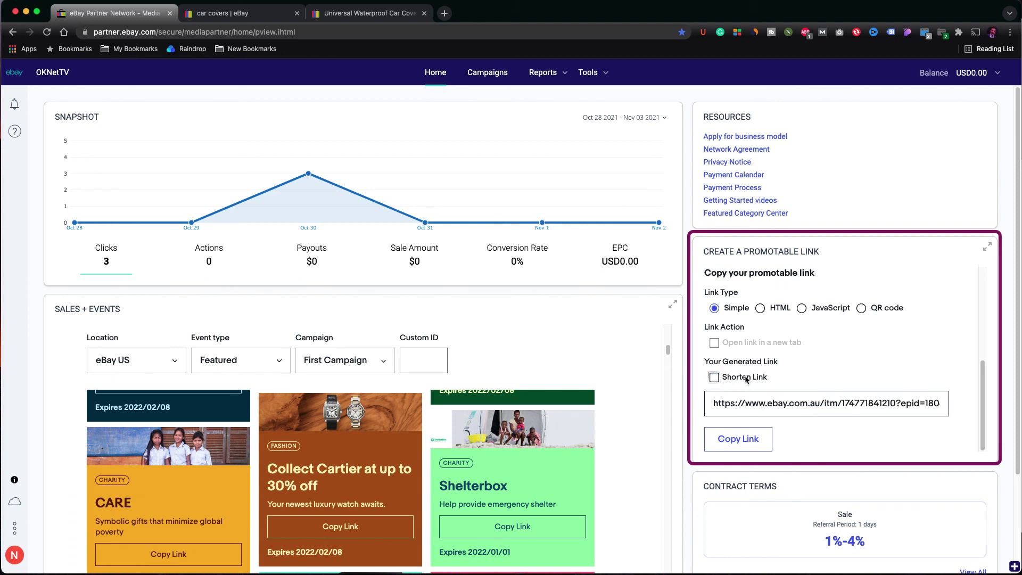
{"action": "left_click", "coordinate": [753, 440]}
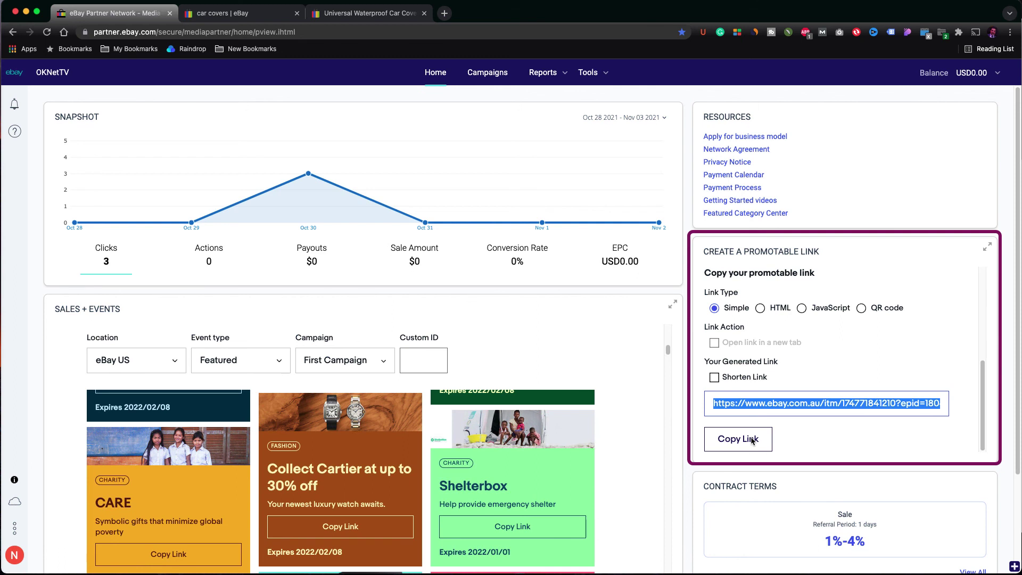